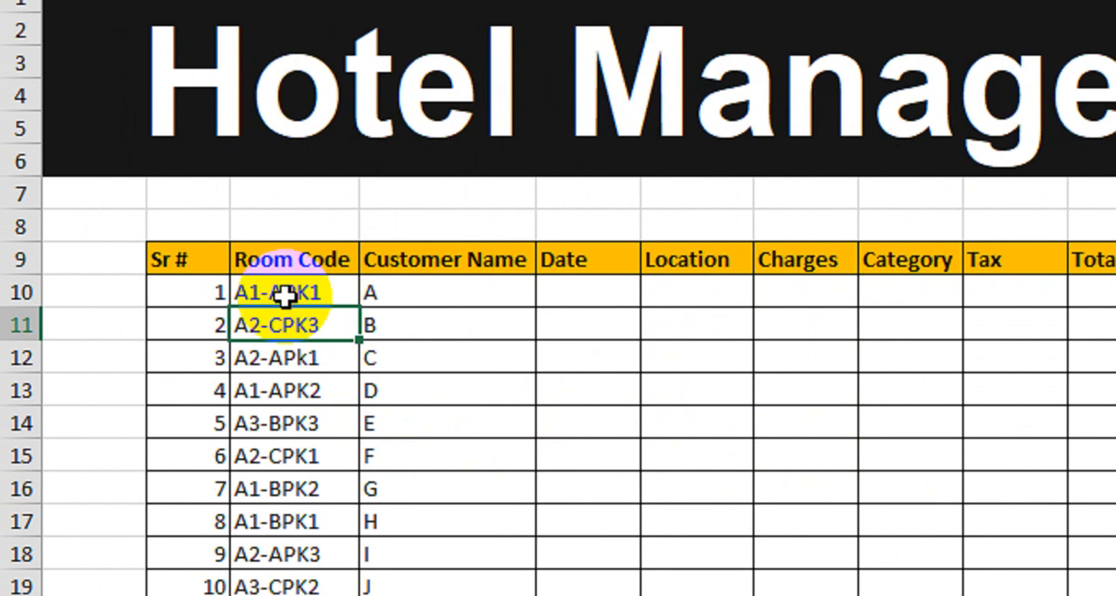
# Examine the room codes and customer names, plus the lookup tables for location codes, amounts and room category percentages
pyautogui.moveTo(288, 291); pyautogui.dragTo(316, 574)
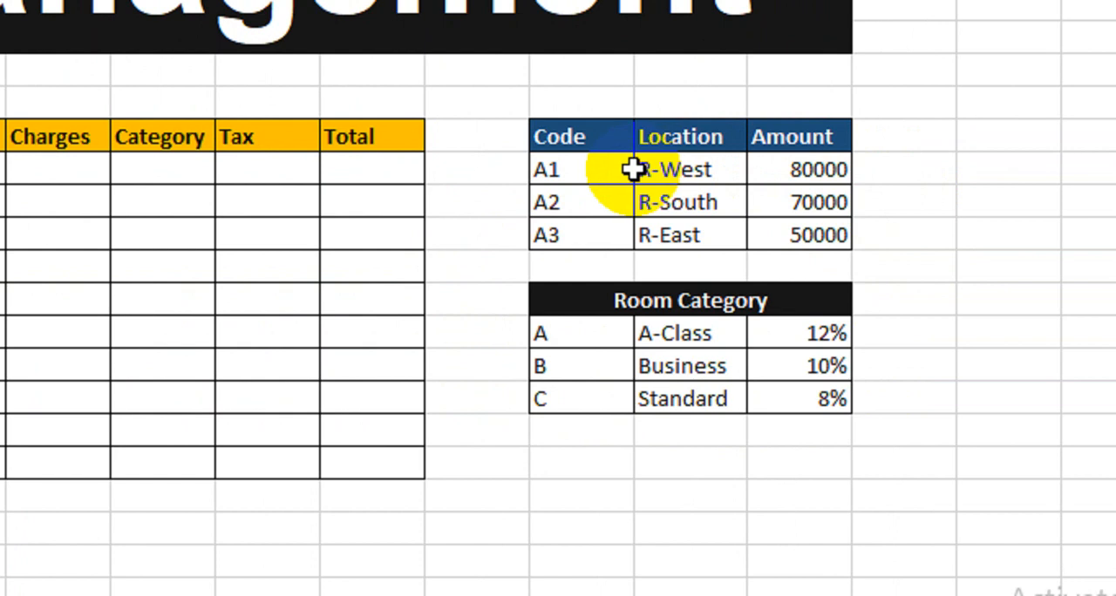
pyautogui.moveTo(569, 150); pyautogui.dragTo(563, 236)
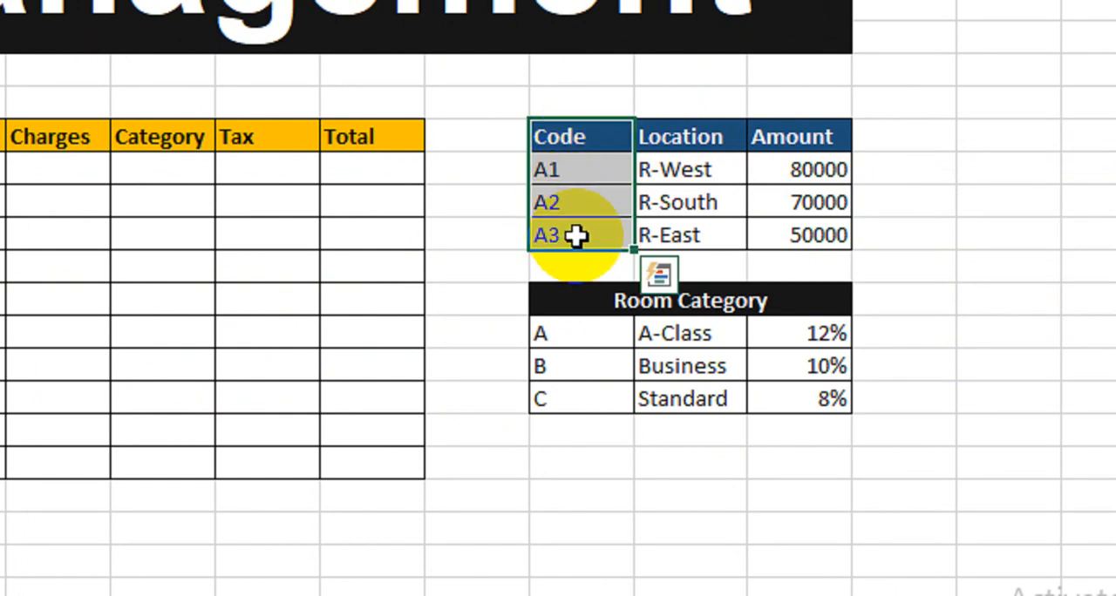
pyautogui.moveTo(684, 169); pyautogui.dragTo(693, 232)
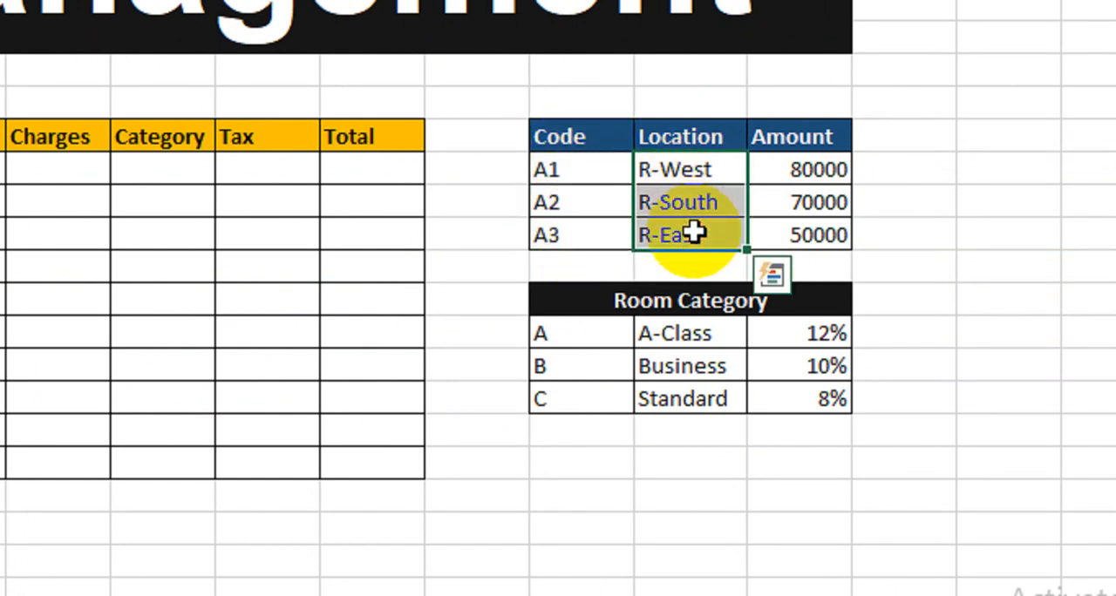
pyautogui.moveTo(792, 174); pyautogui.dragTo(808, 245)
pyautogui.click(563, 302)
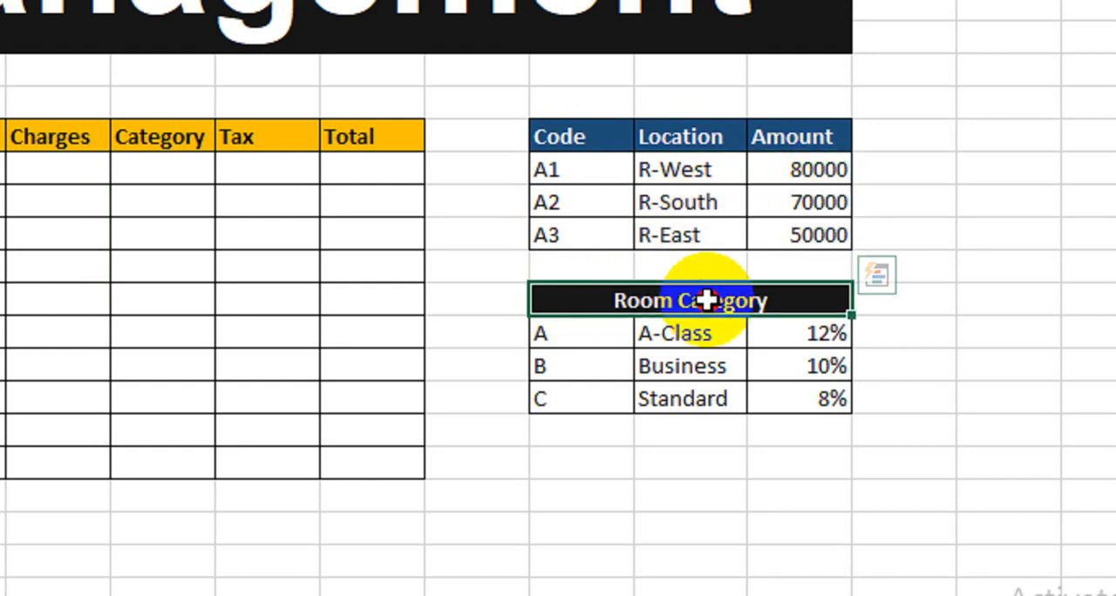
pyautogui.click(591, 324)
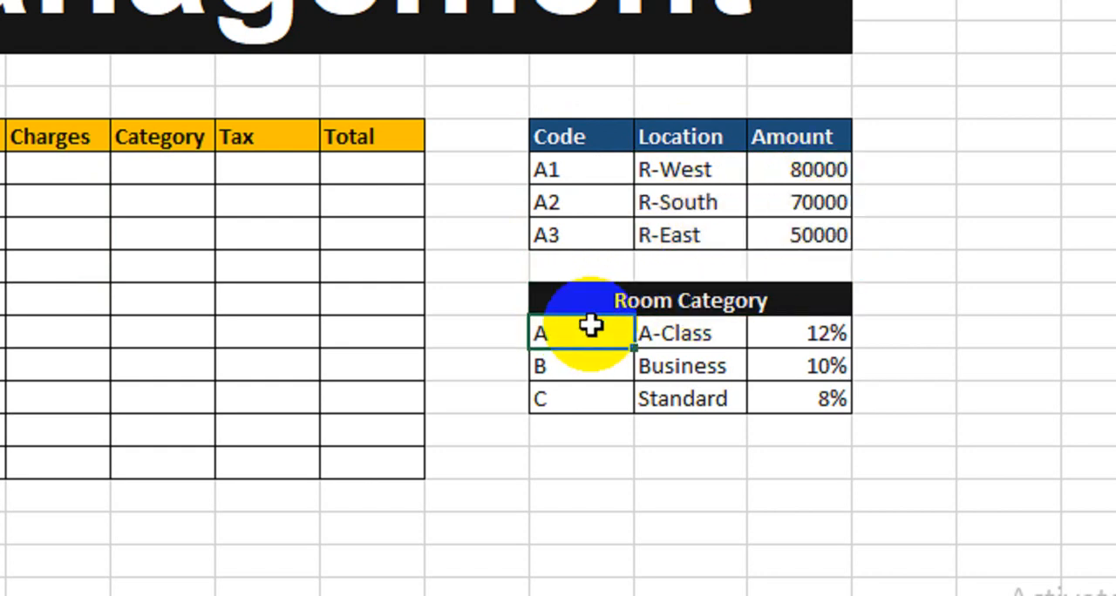
pyautogui.click(687, 329)
pyautogui.click(677, 364)
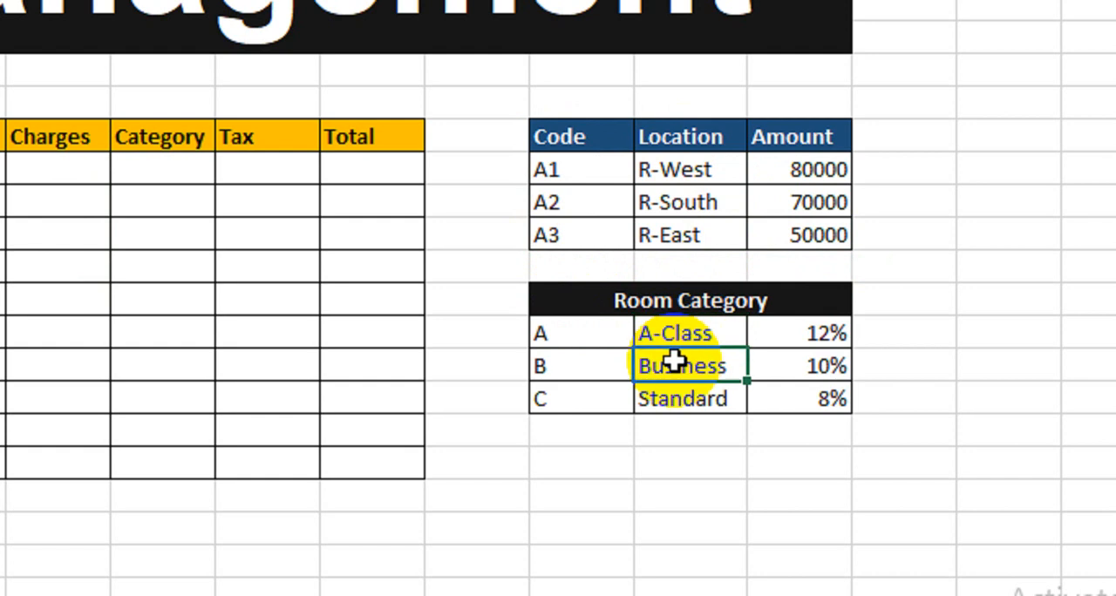
pyautogui.click(675, 411)
pyautogui.moveTo(790, 329); pyautogui.dragTo(794, 396)
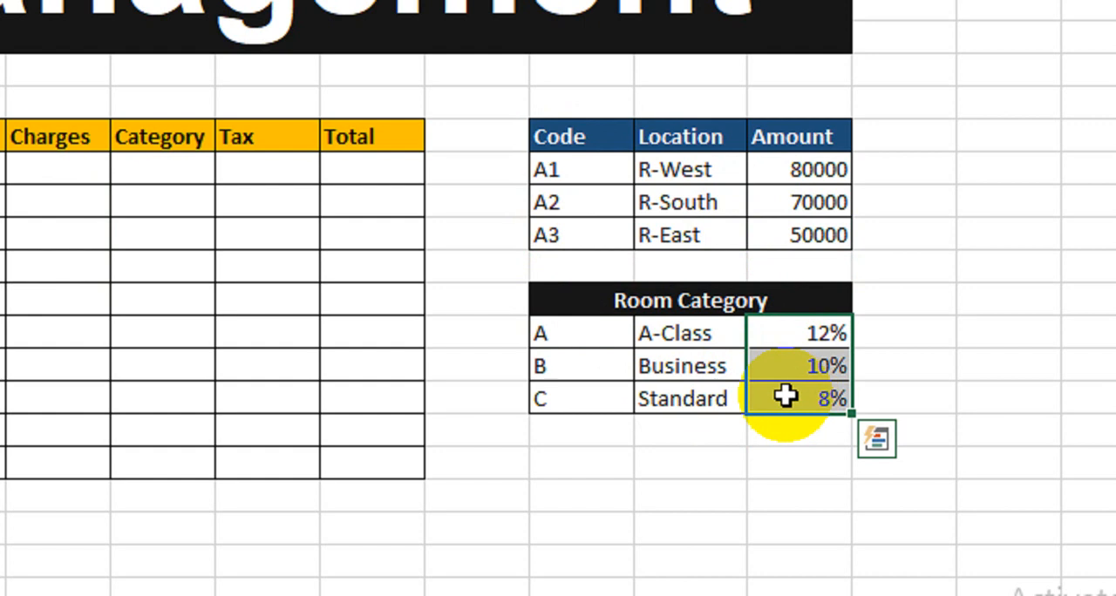
pyautogui.click(340, 327)
pyautogui.hscroll(-5, 50, 169)
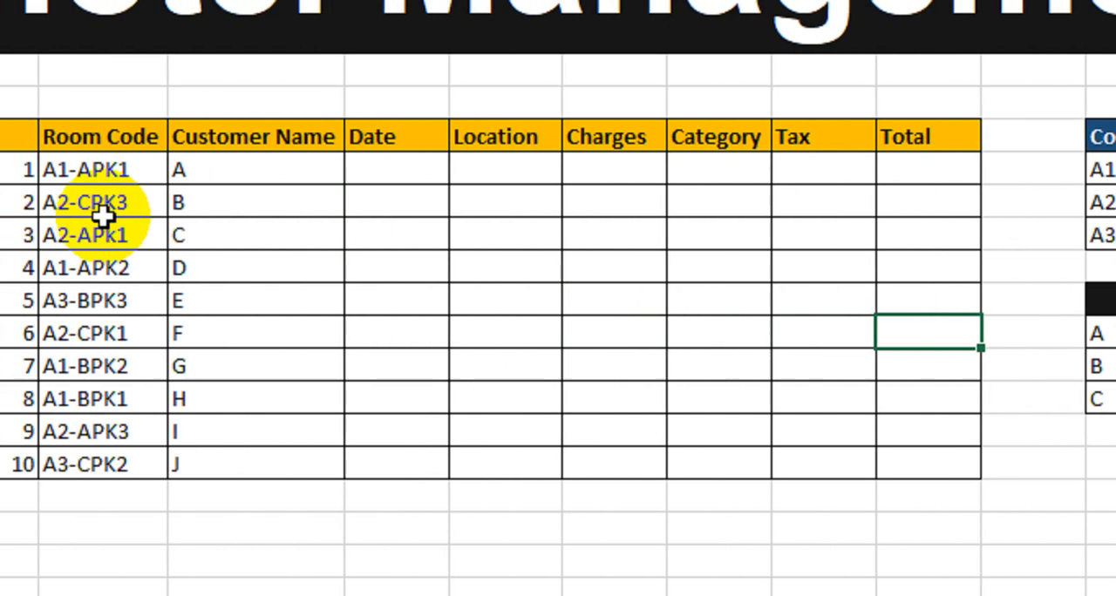
pyautogui.click(256, 171)
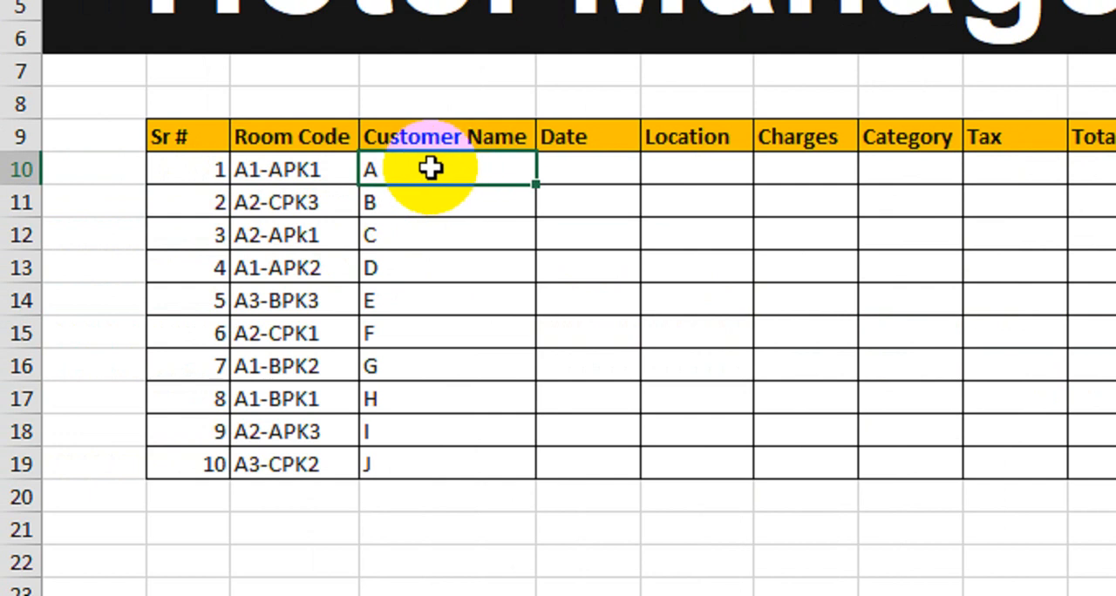
# Enter 1-Jan-24 in the first Date cell and fill the daily date series down to the tenth record
pyautogui.click(574, 174)
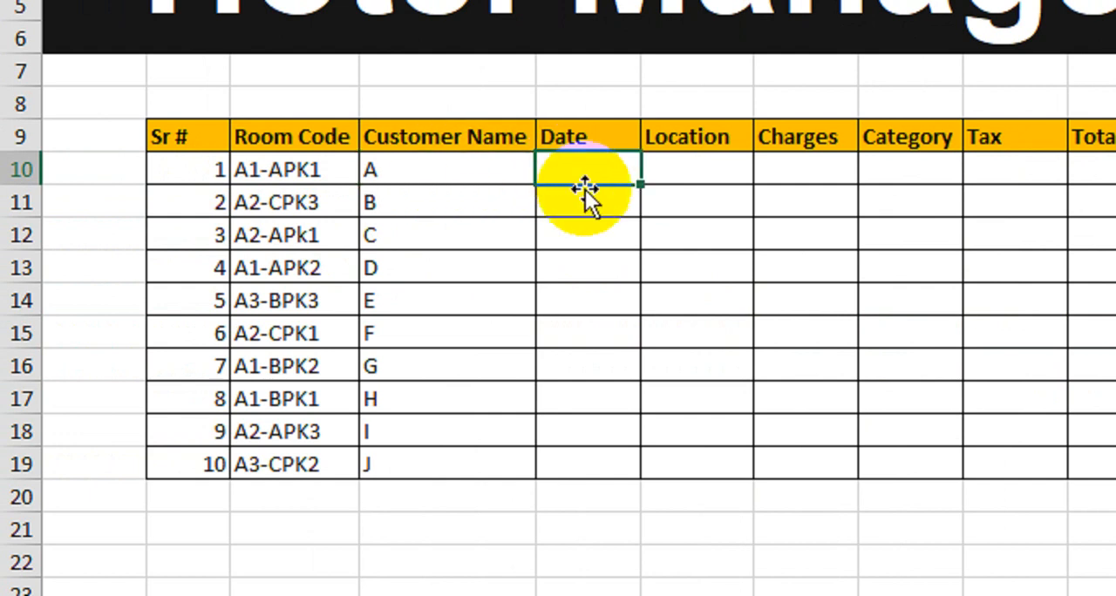
pyautogui.write('1-Jan-24')
pyautogui.press('Return')
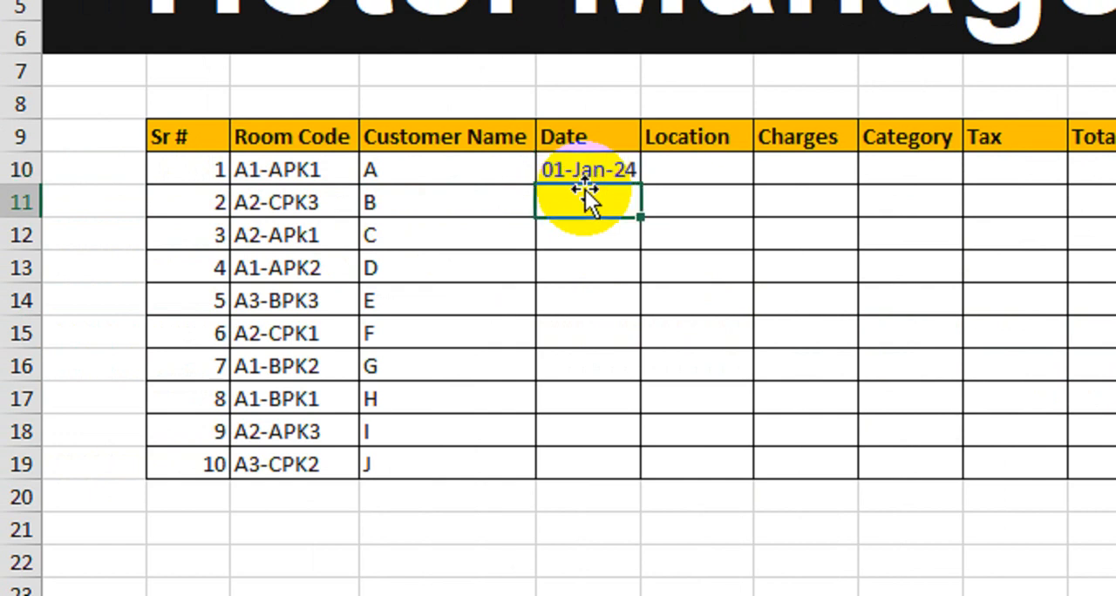
pyautogui.click(604, 173)
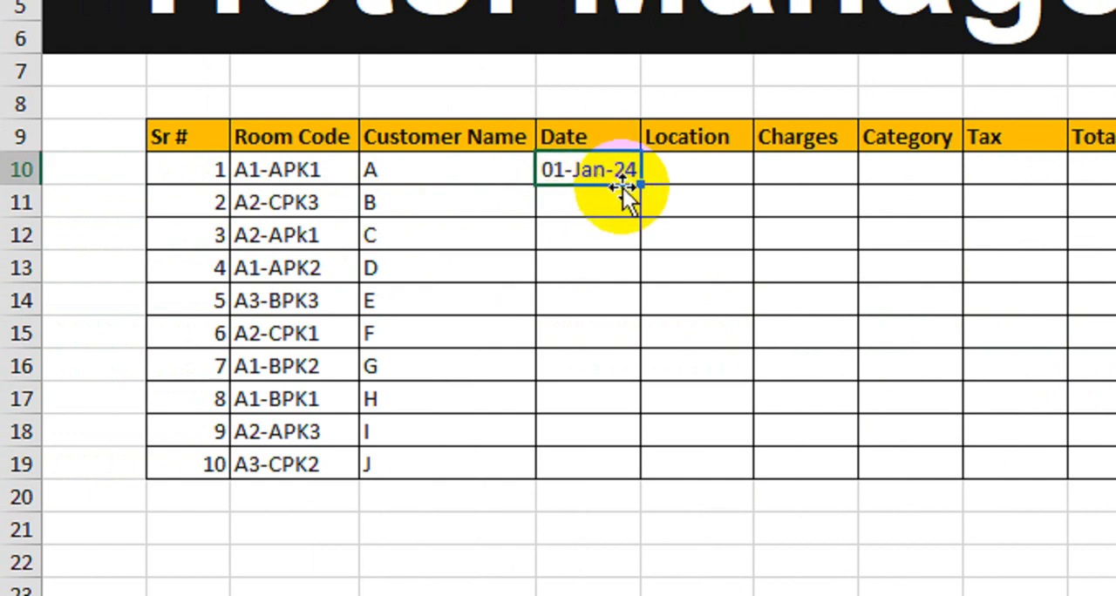
pyautogui.moveTo(643, 187); pyautogui.dragTo(611, 448)
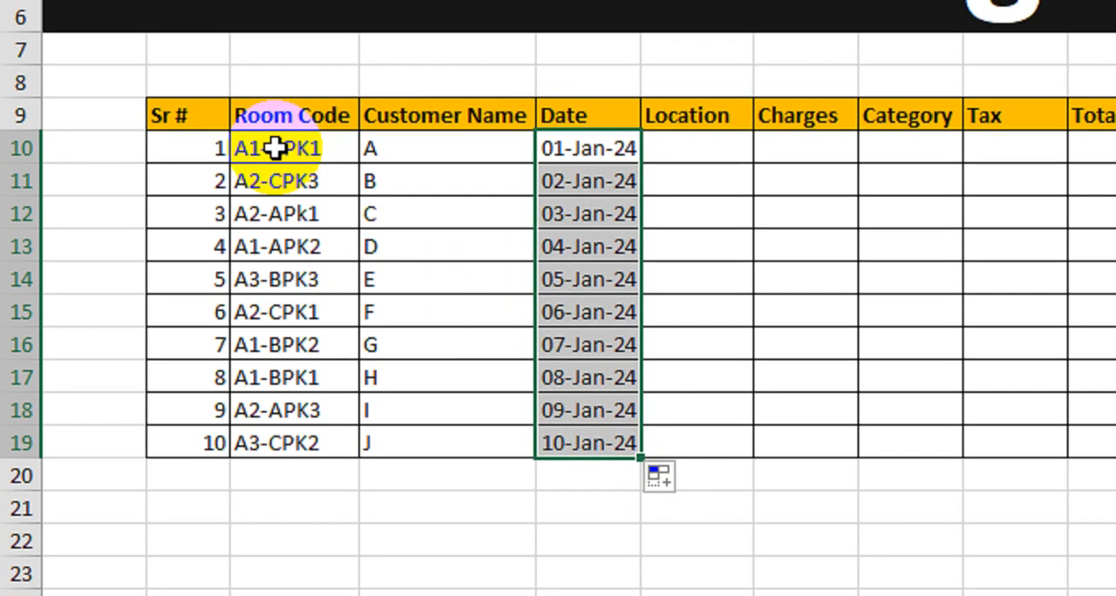
# Begin a VLOOKUP formula in the first Location cell, using LEFT(C10,2) of the room code as the lookup value
pyautogui.click(249, 139)
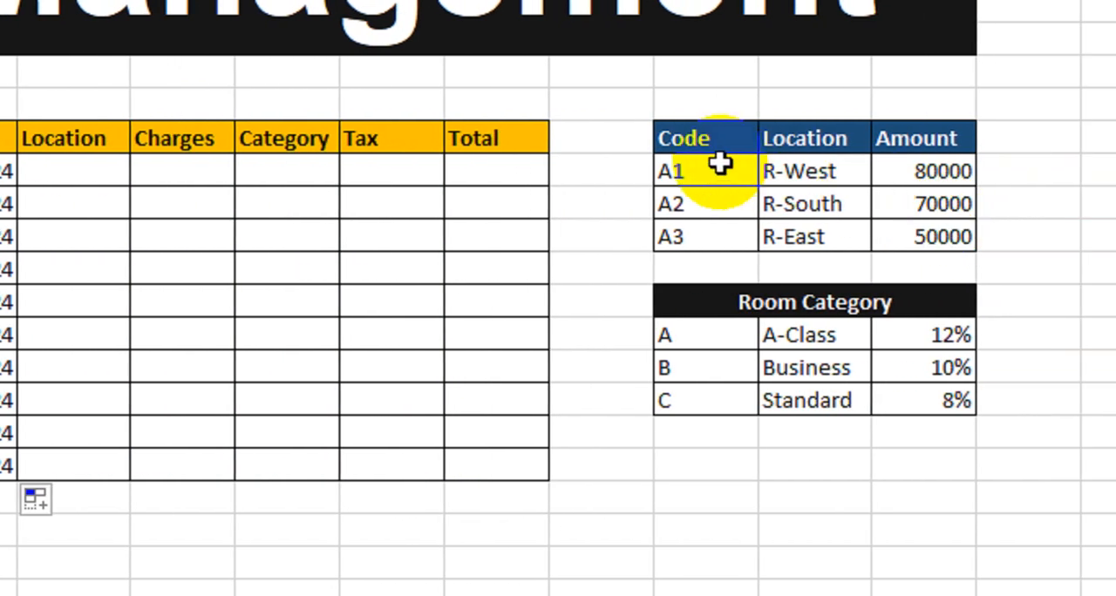
pyautogui.moveTo(720, 164); pyautogui.dragTo(699, 248)
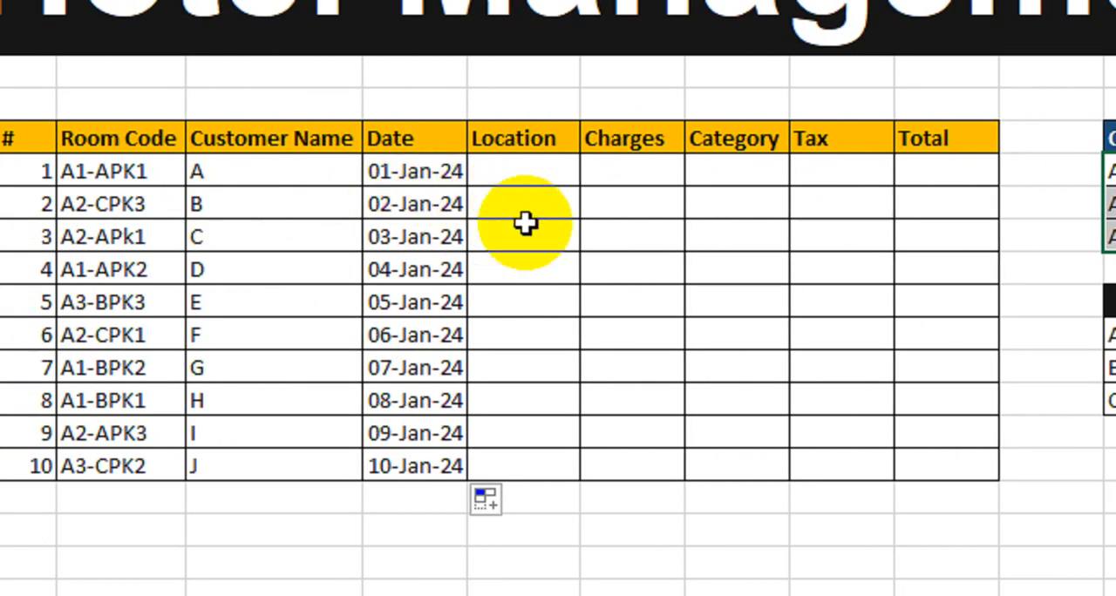
pyautogui.click(553, 172)
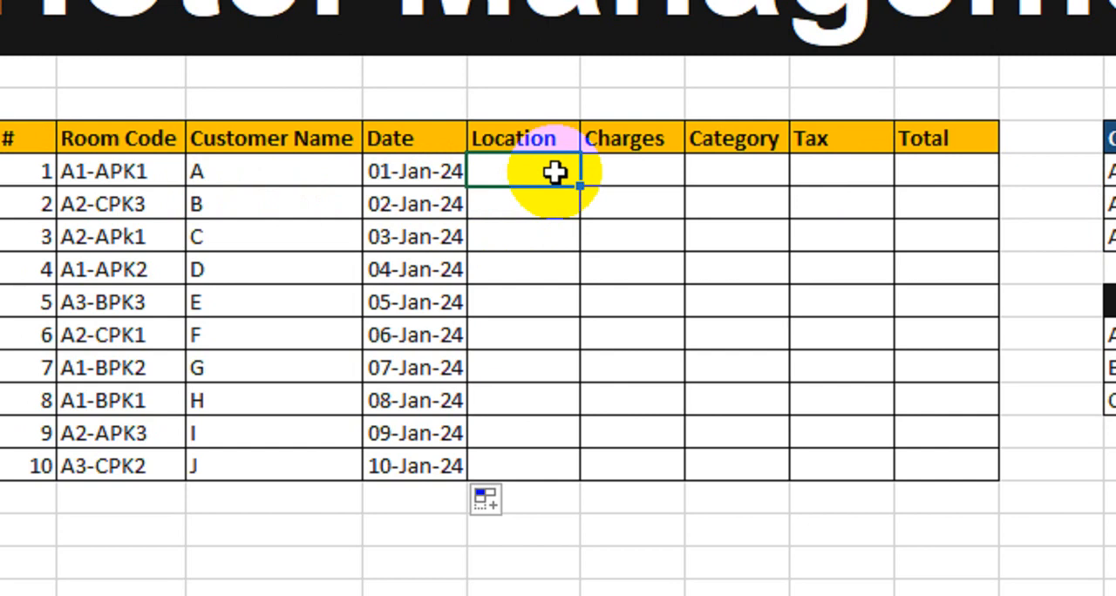
pyautogui.write('=vlo')
pyautogui.press('Tab')
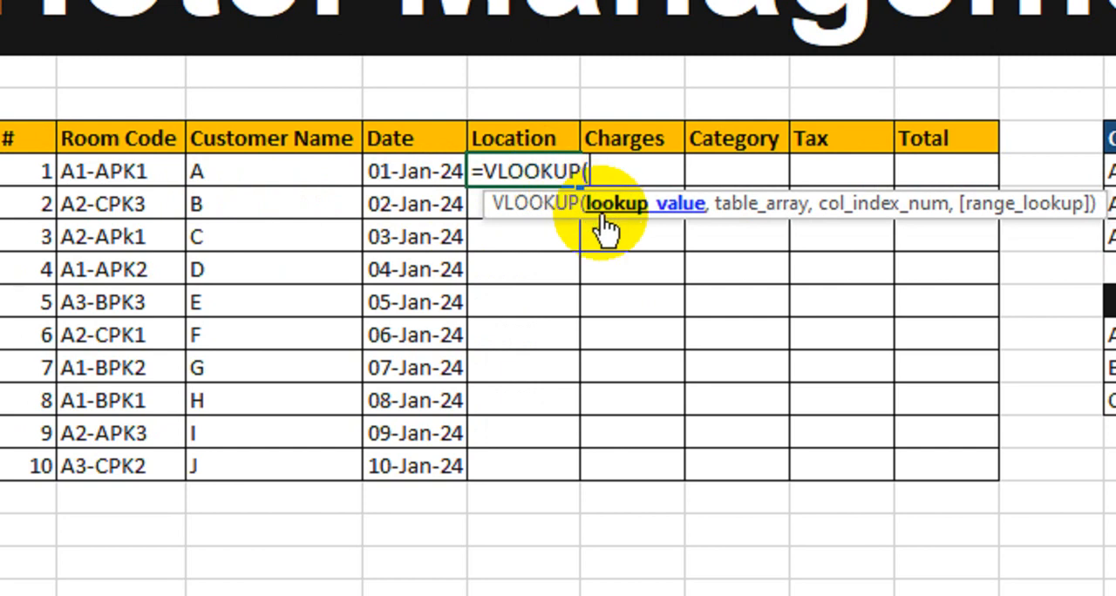
pyautogui.write('lef')
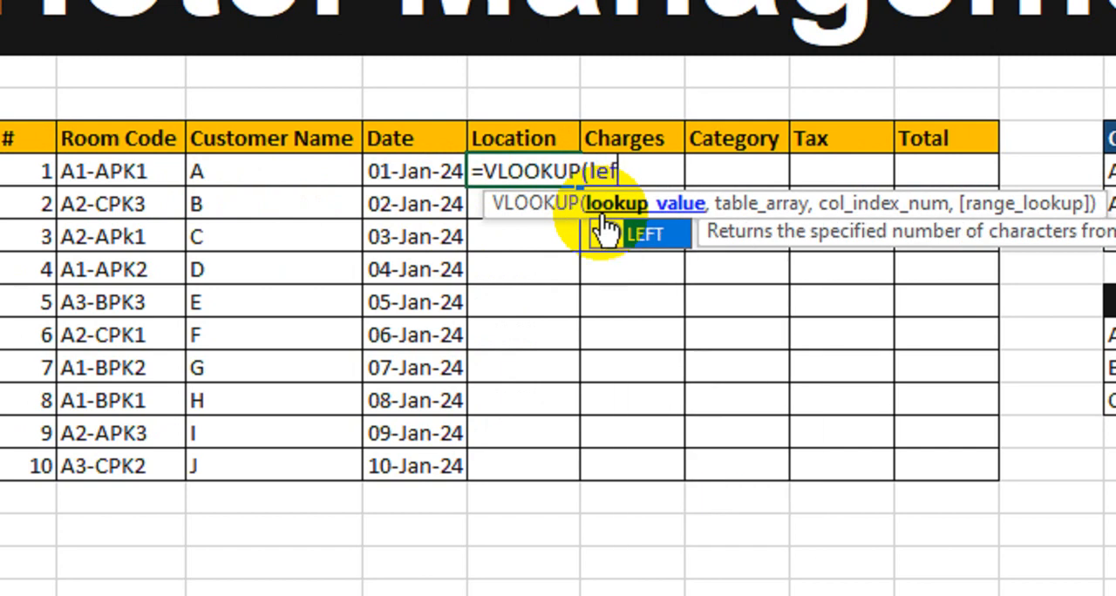
pyautogui.write('t')
pyautogui.doubleClick(608, 230)
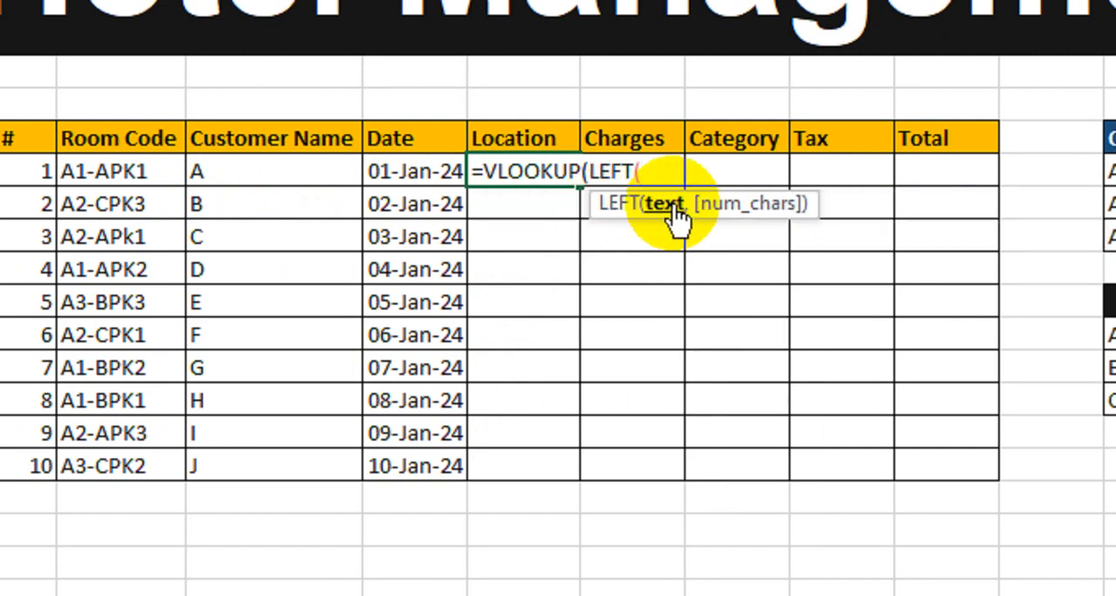
pyautogui.click(185, 175)
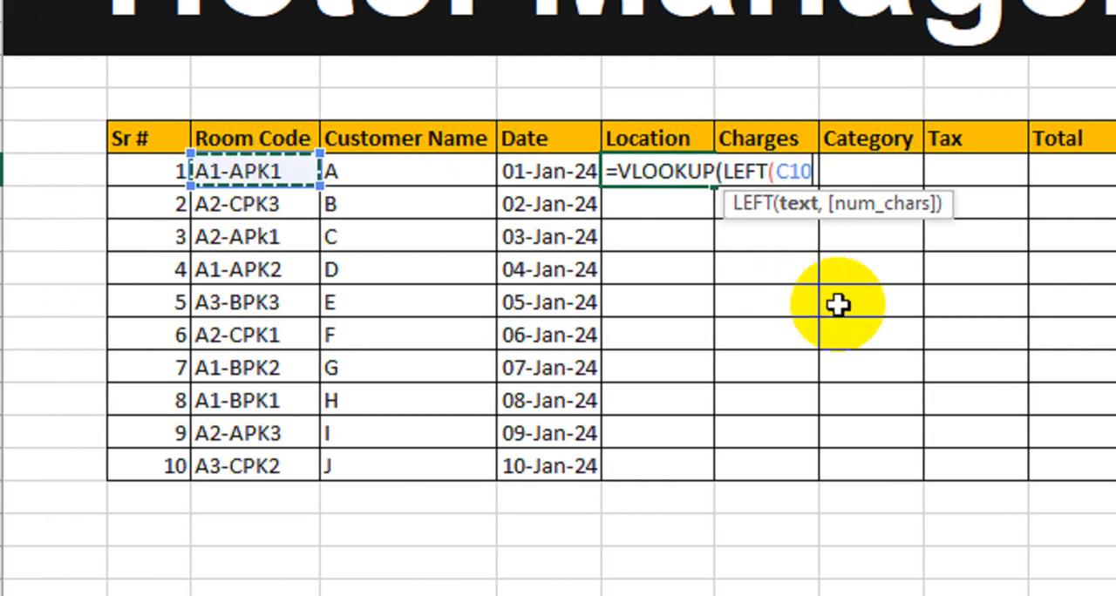
pyautogui.write(',2')
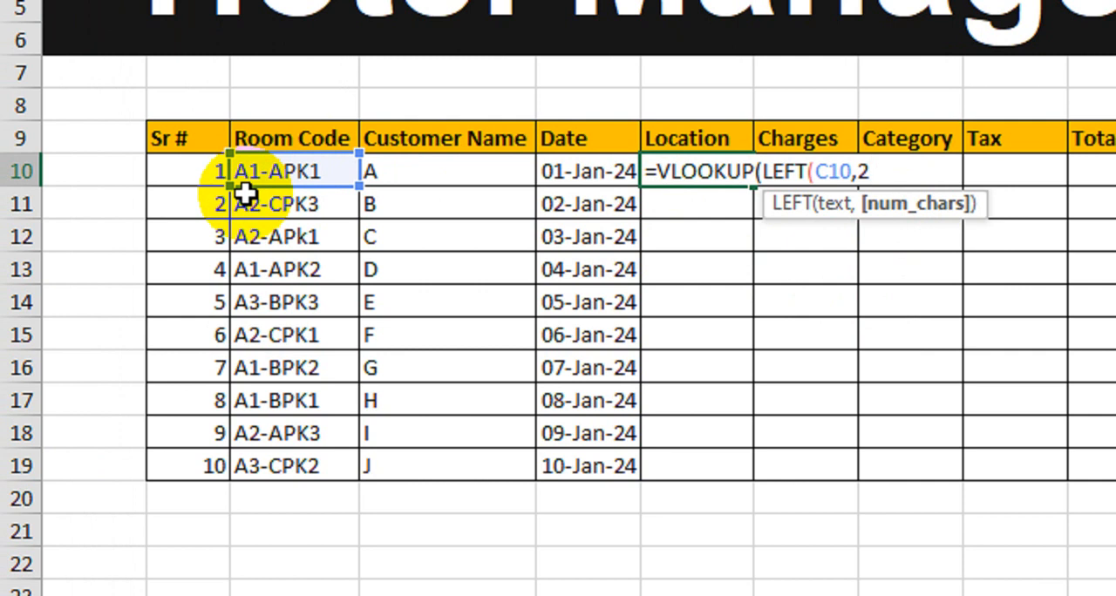
pyautogui.write(',')
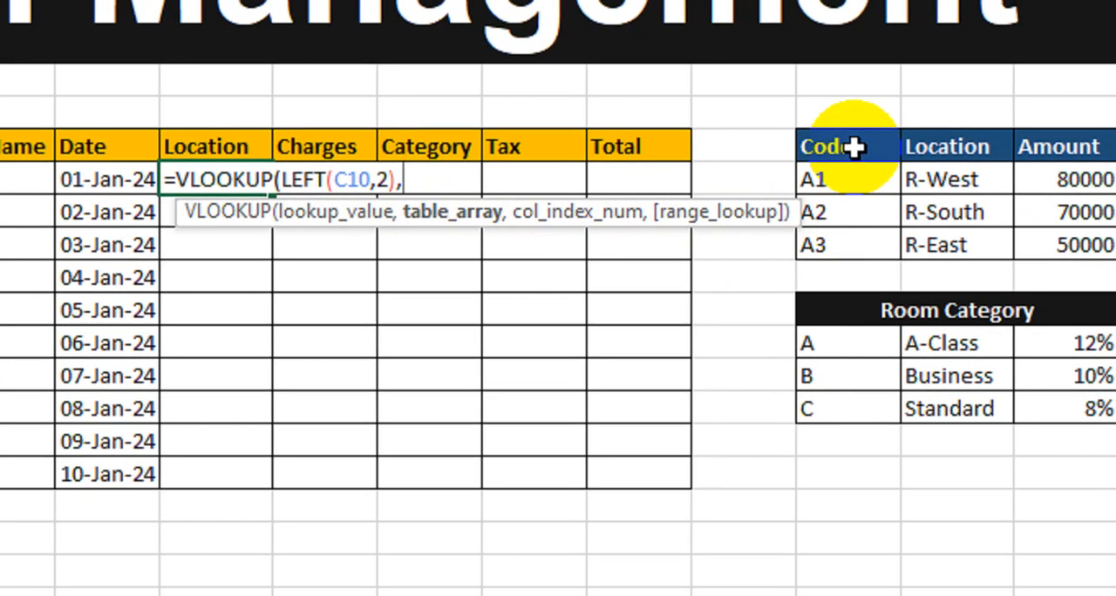
# Complete the VLOOKUP with table $L$9:$N$12, column index 2 and exact match 0, and fill it down the Location column to the tenth record
pyautogui.moveTo(906, 139); pyautogui.dragTo(1090, 169)
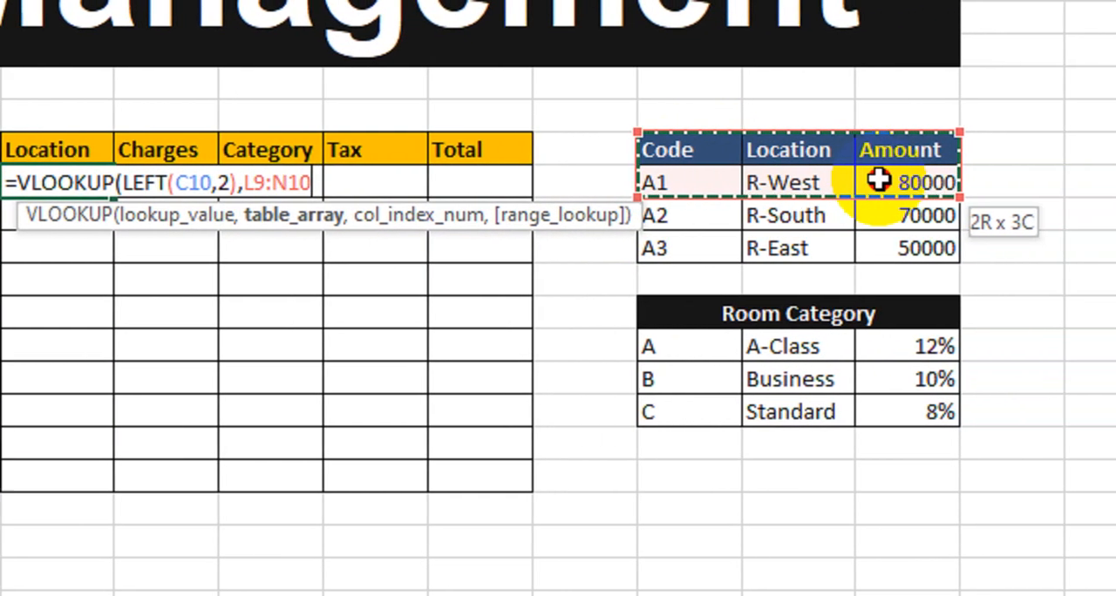
pyautogui.moveTo(878, 180); pyautogui.dragTo(878, 245)
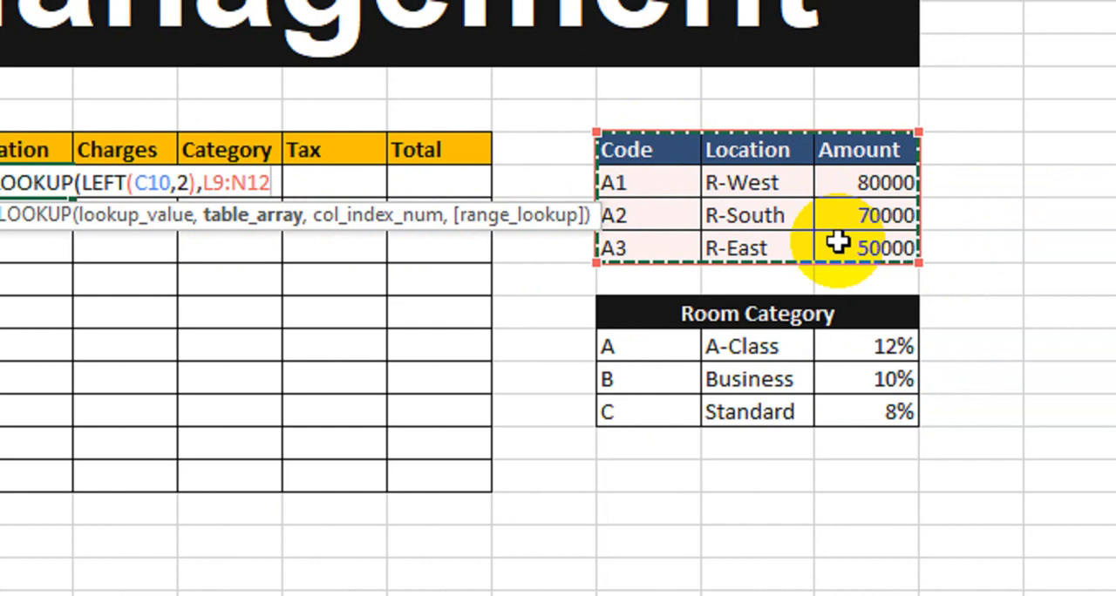
pyautogui.press('F4')
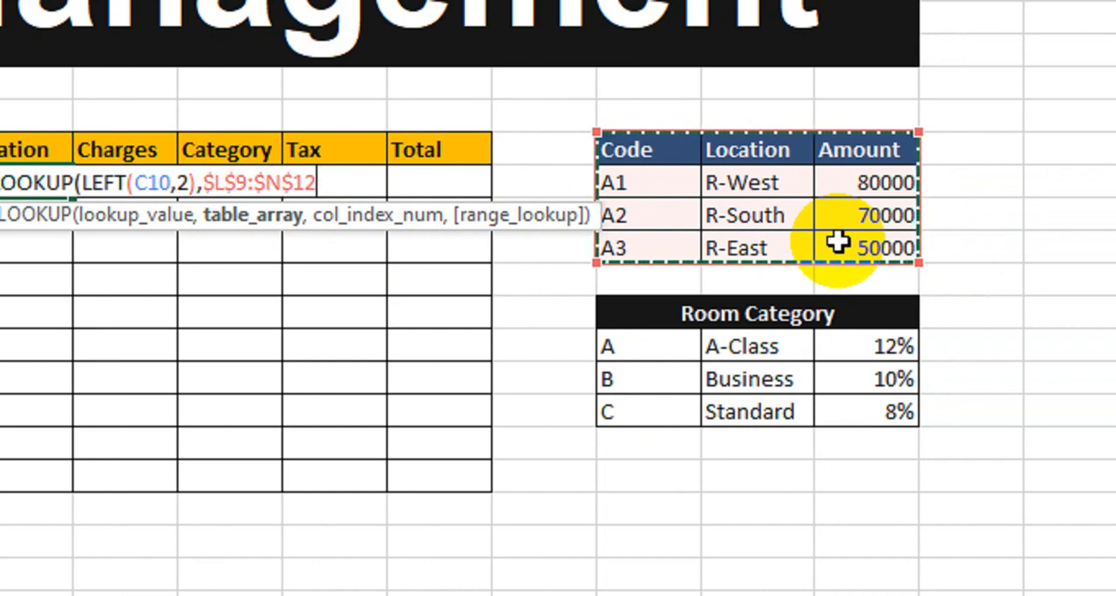
pyautogui.write(',2')
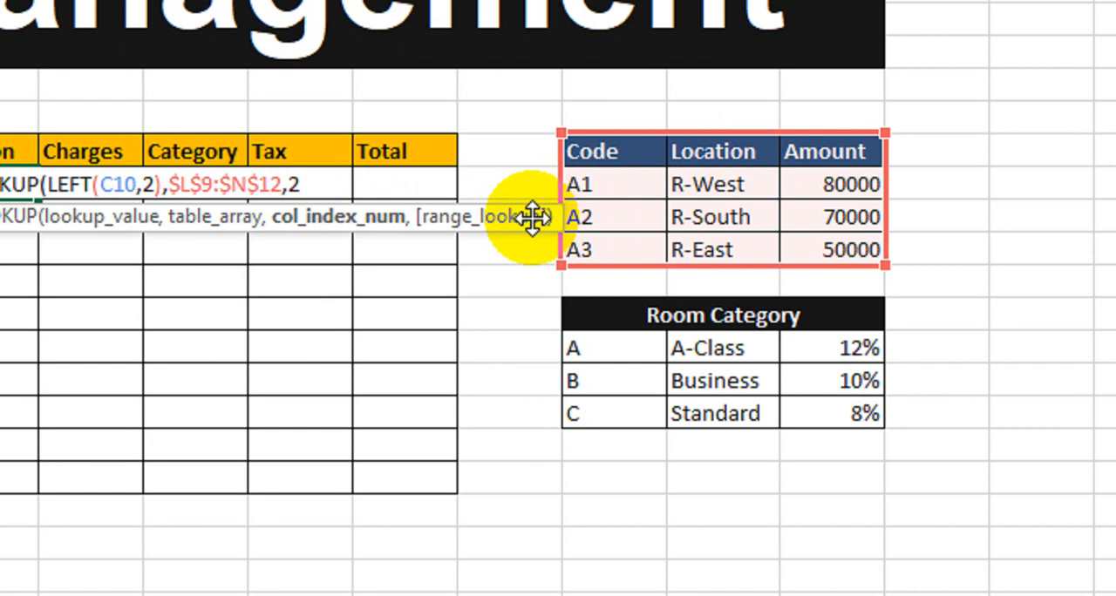
pyautogui.write(',')
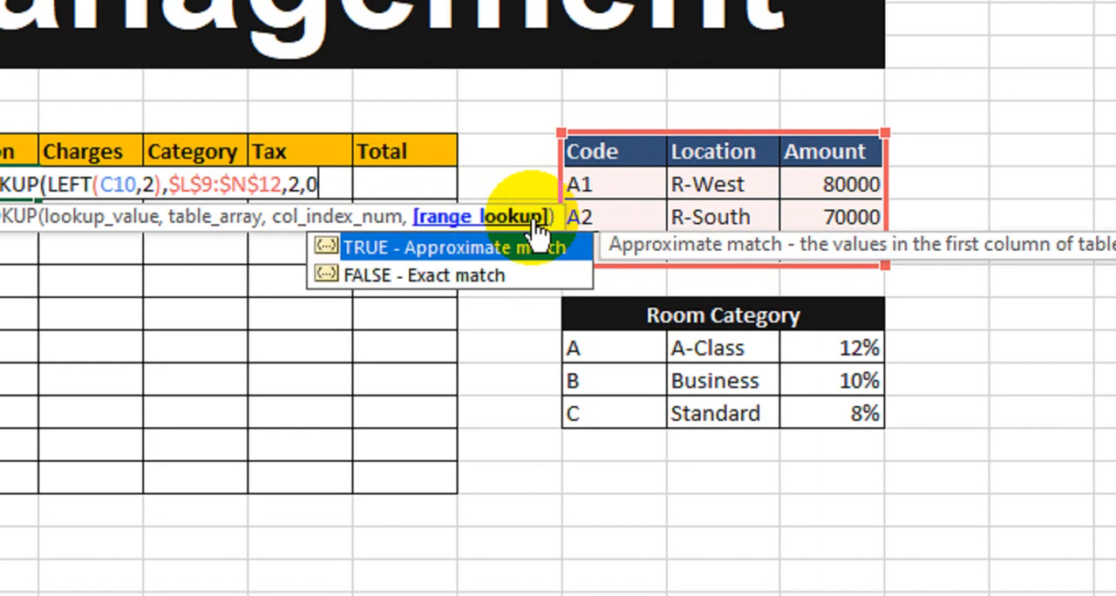
pyautogui.write('0)')
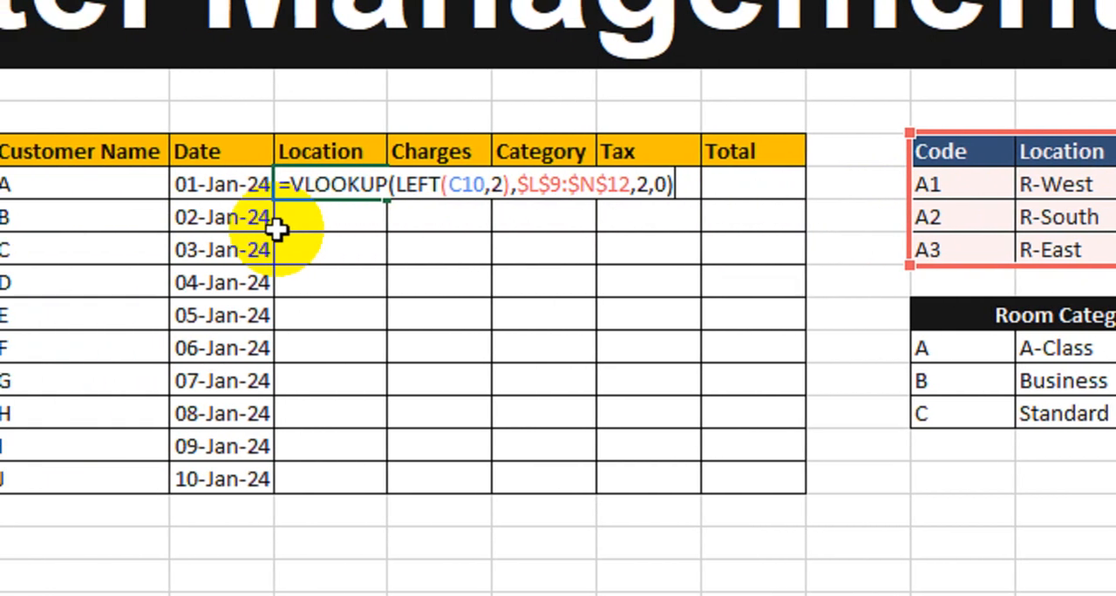
pyautogui.press('Return')
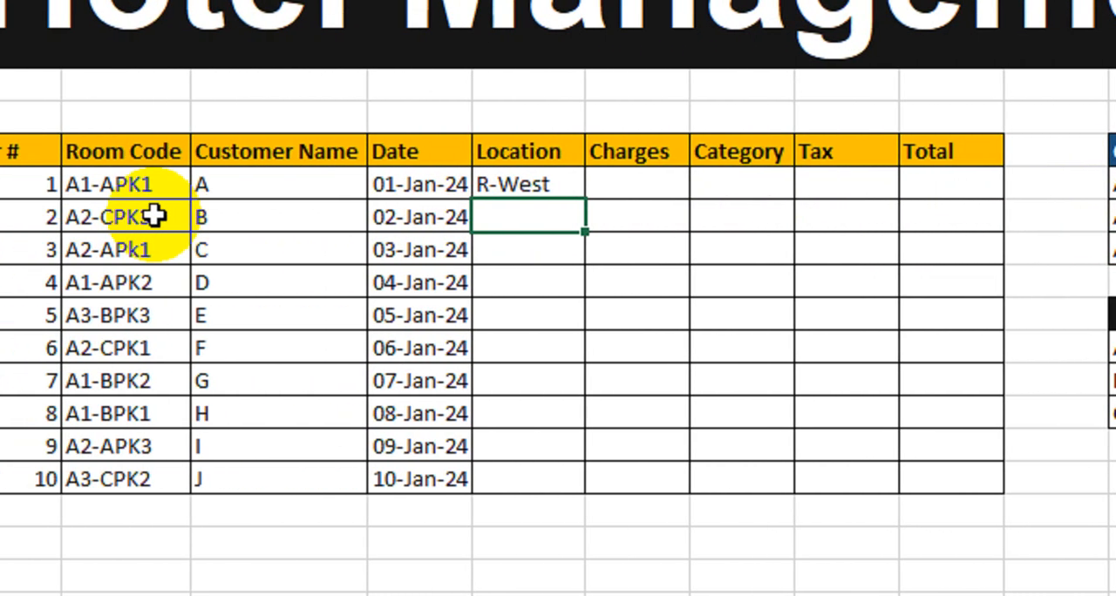
pyautogui.click(343, 185)
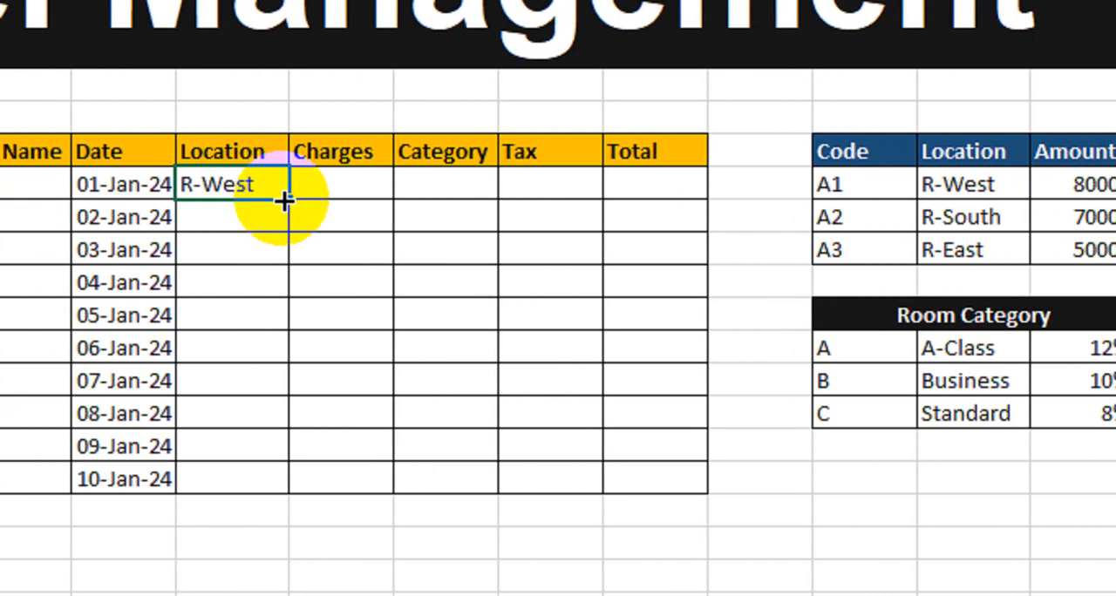
pyautogui.moveTo(288, 200); pyautogui.dragTo(251, 479)
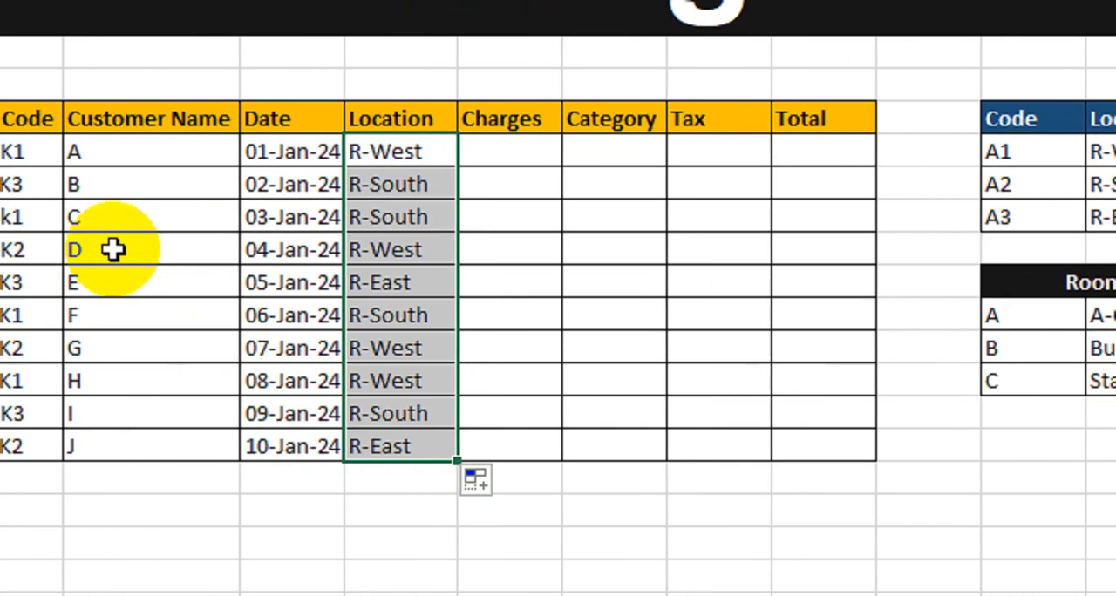
# Check the filled locations against the room codes for records 2, 4 and 5
pyautogui.click(2, 184)
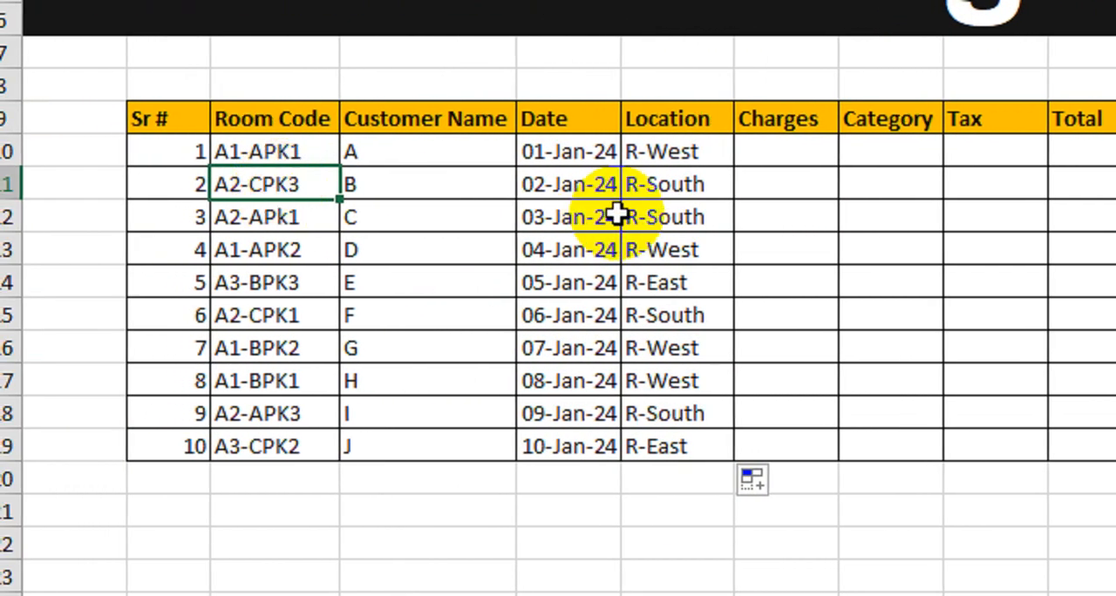
pyautogui.click(685, 186)
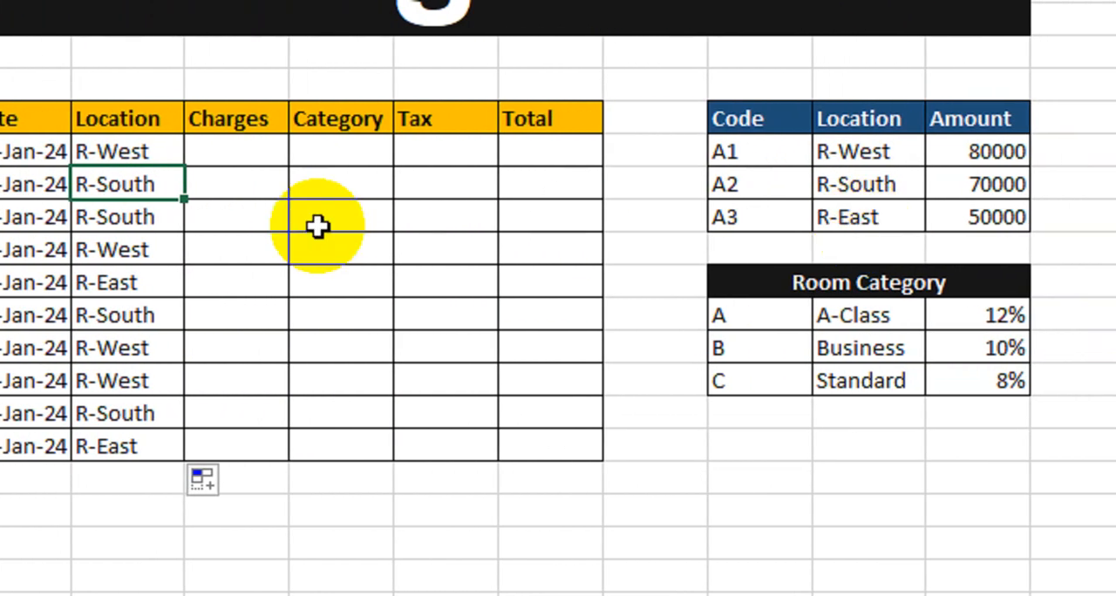
pyautogui.click(261, 252)
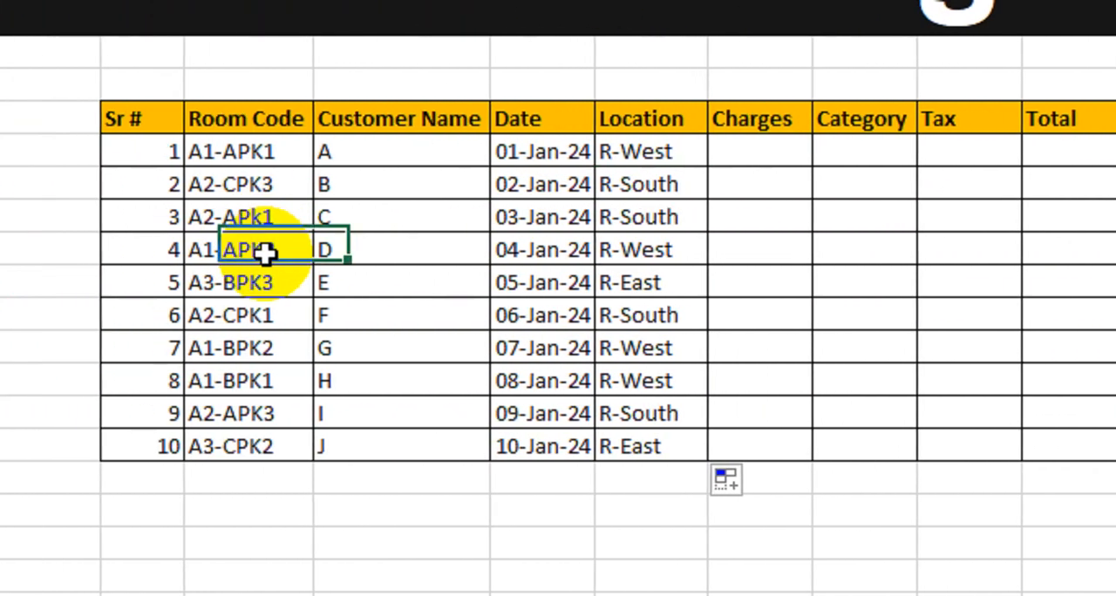
pyautogui.click(629, 261)
pyautogui.click(264, 282)
pyautogui.click(616, 286)
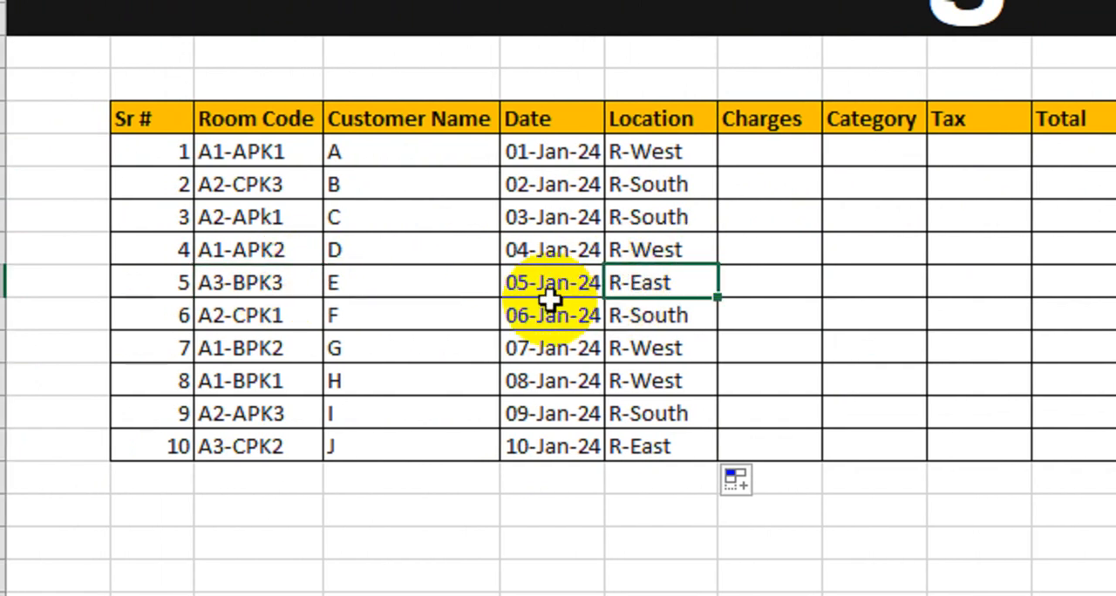
# Check the filled location against the room code for record 6 and review the whole Location column
pyautogui.click(266, 316)
pyautogui.click(662, 320)
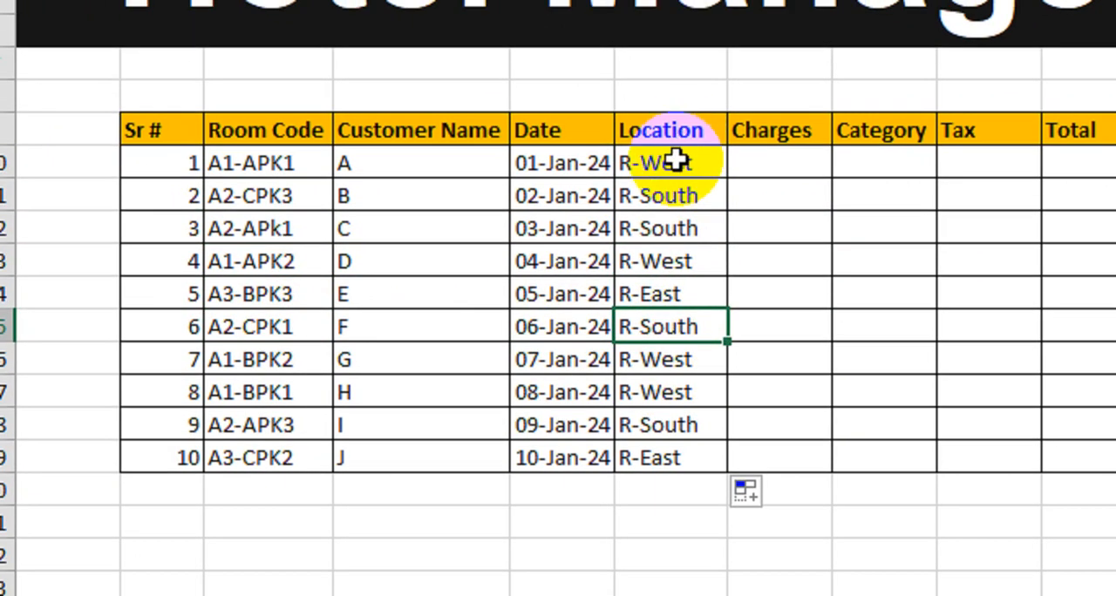
pyautogui.moveTo(672, 152); pyautogui.dragTo(652, 453)
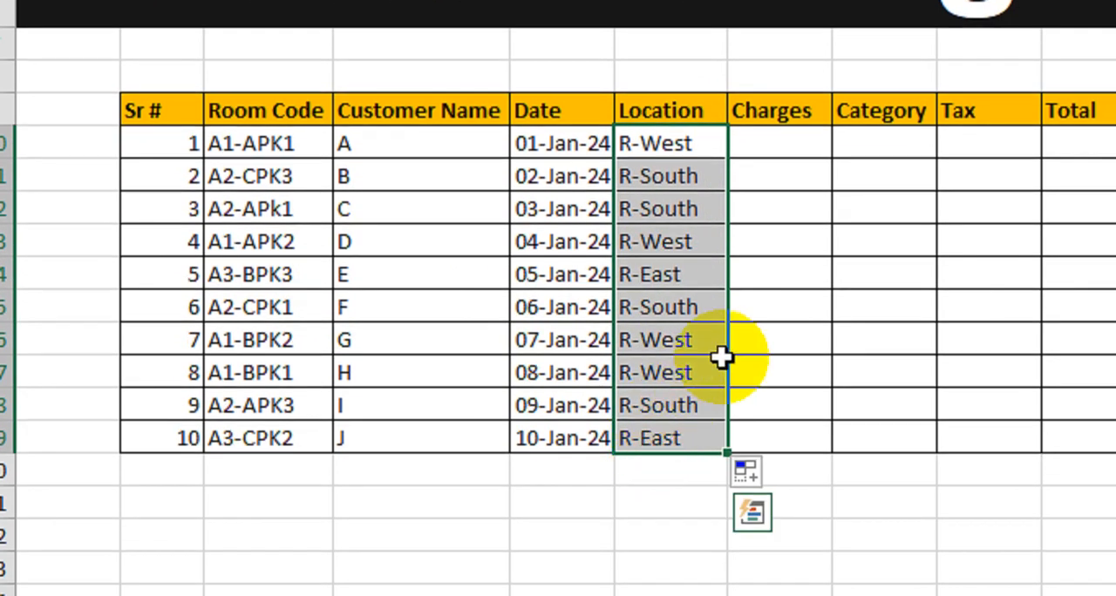
# Begin a VLOOKUP formula in the first Charges cell, using LEFT(C10,2) of the room code as the lookup value
pyautogui.click(814, 151)
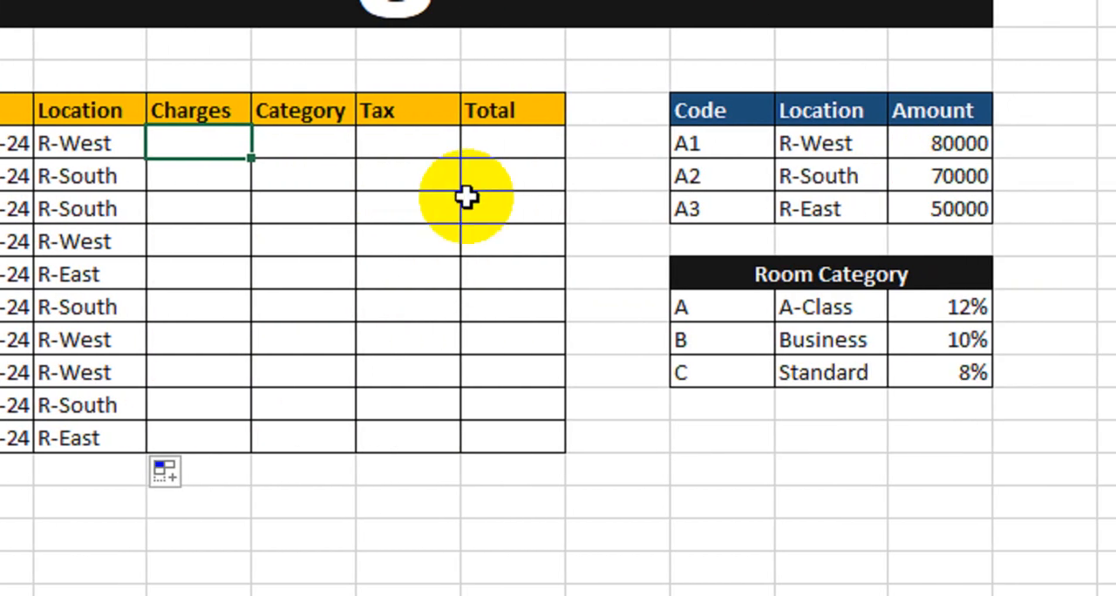
pyautogui.write('=vlo')
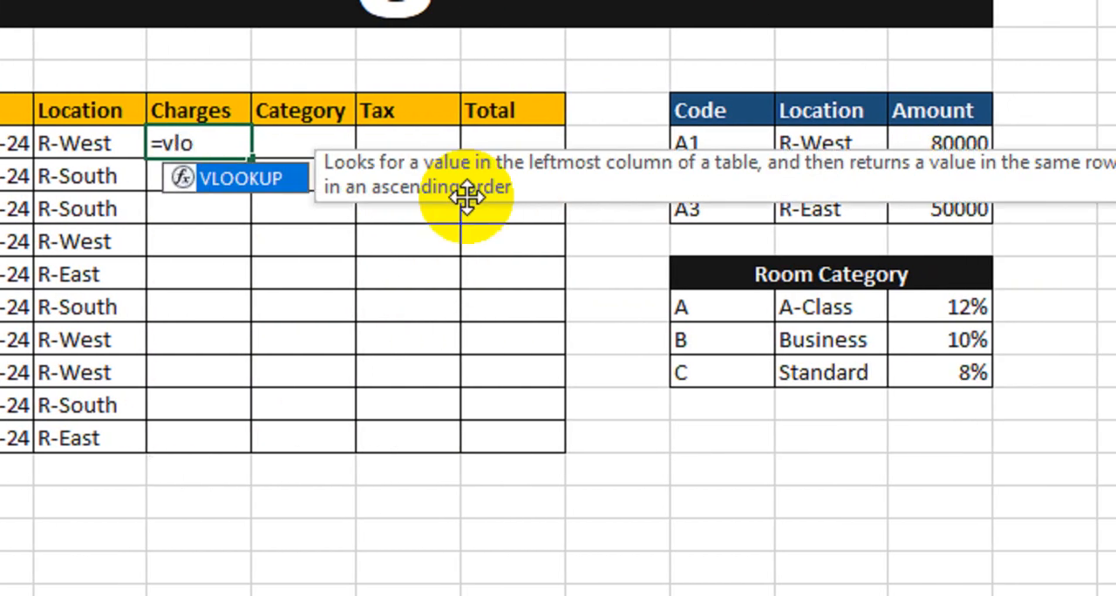
pyautogui.press('Tab')
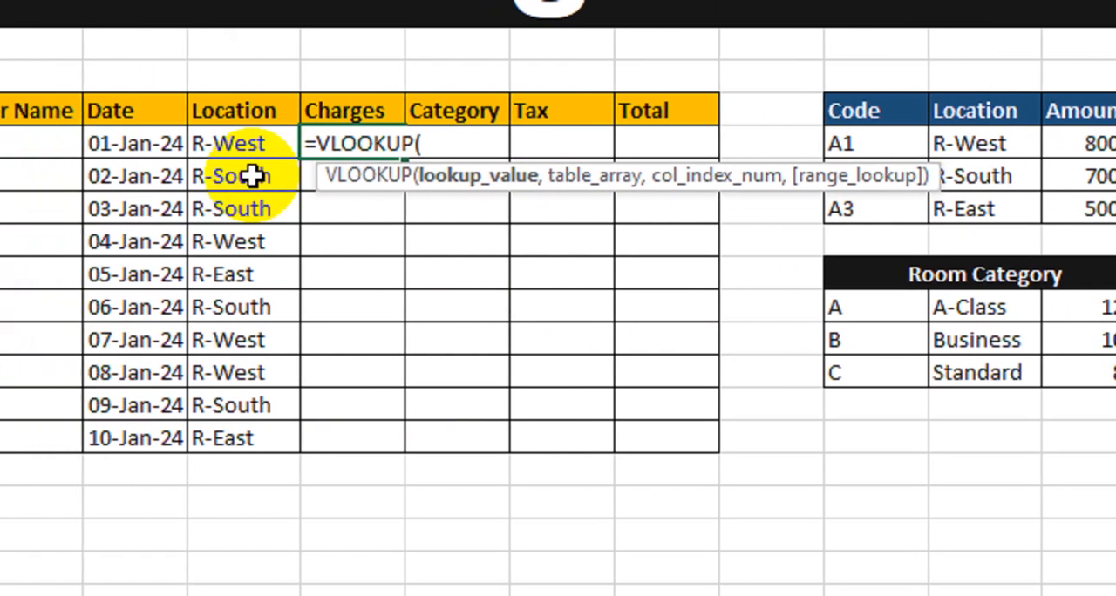
pyautogui.write('lef')
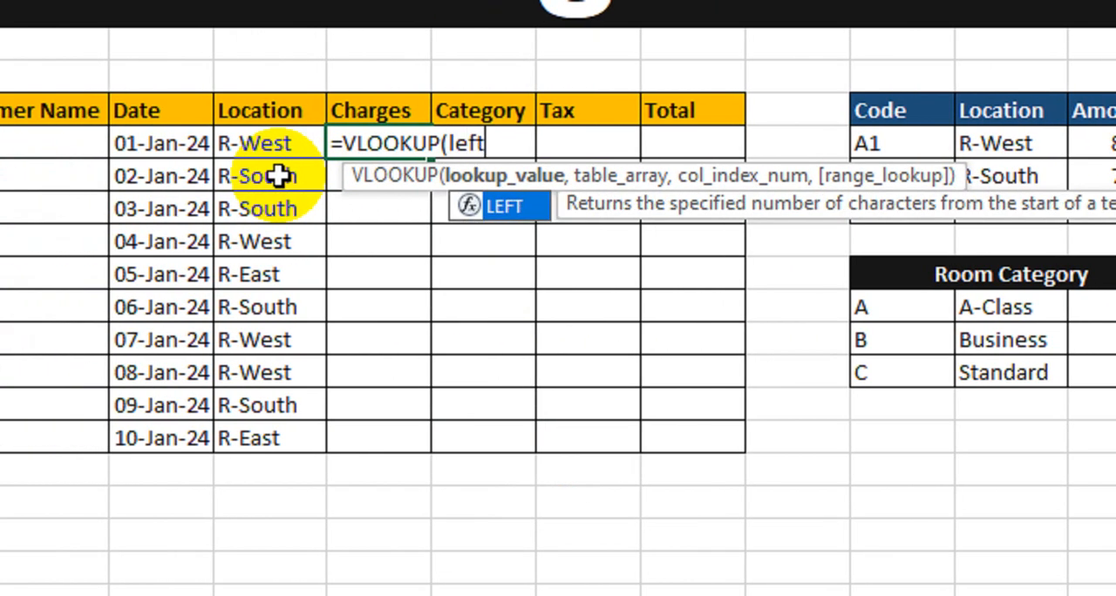
pyautogui.write('t')
pyautogui.press('Tab')
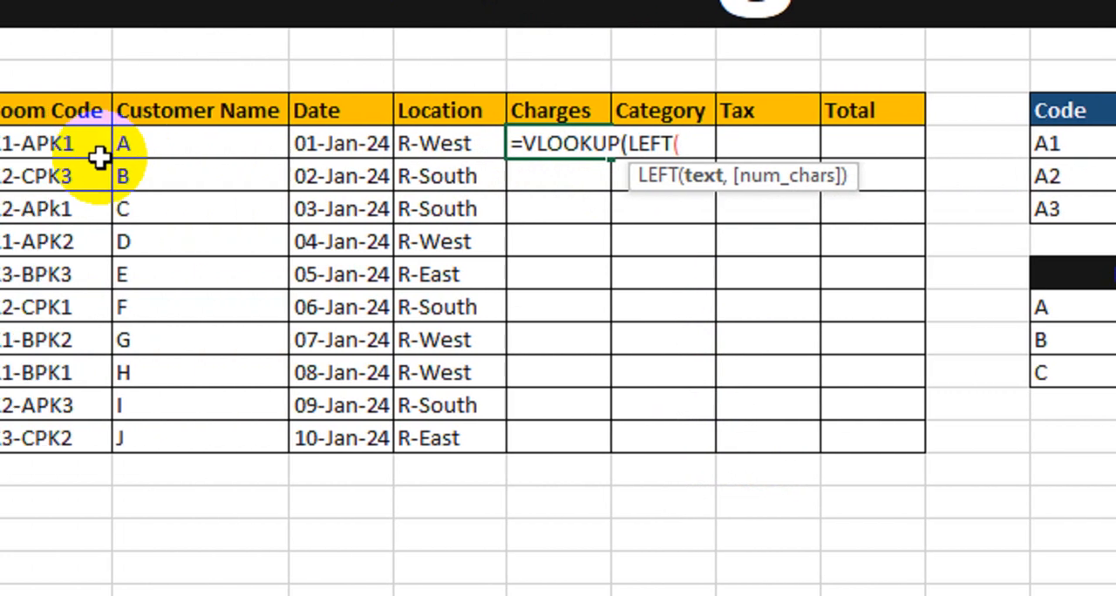
pyautogui.click(259, 148)
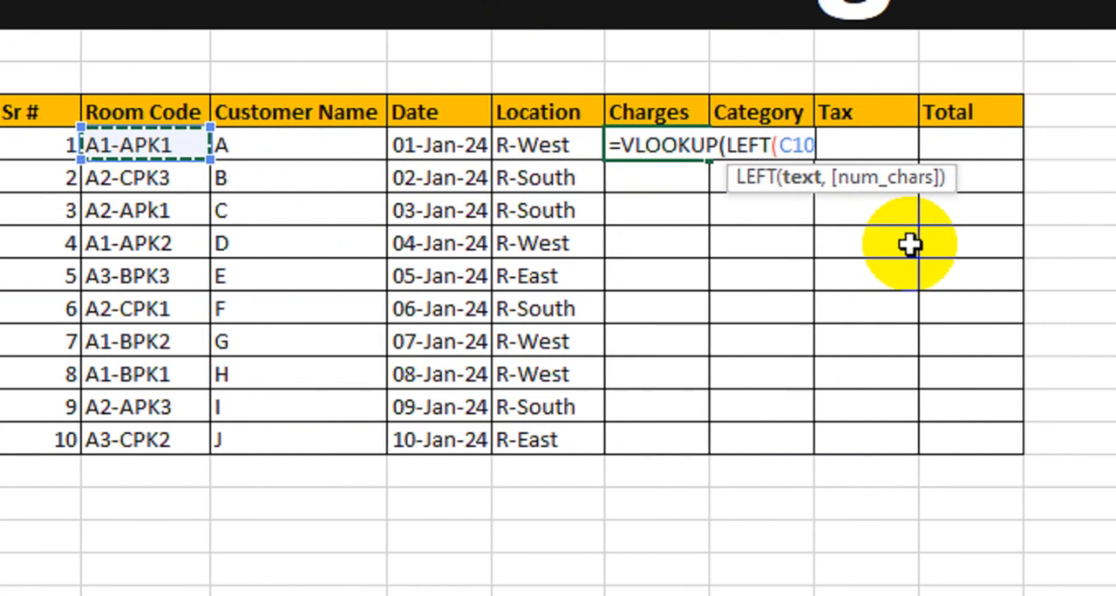
pyautogui.write(',2')
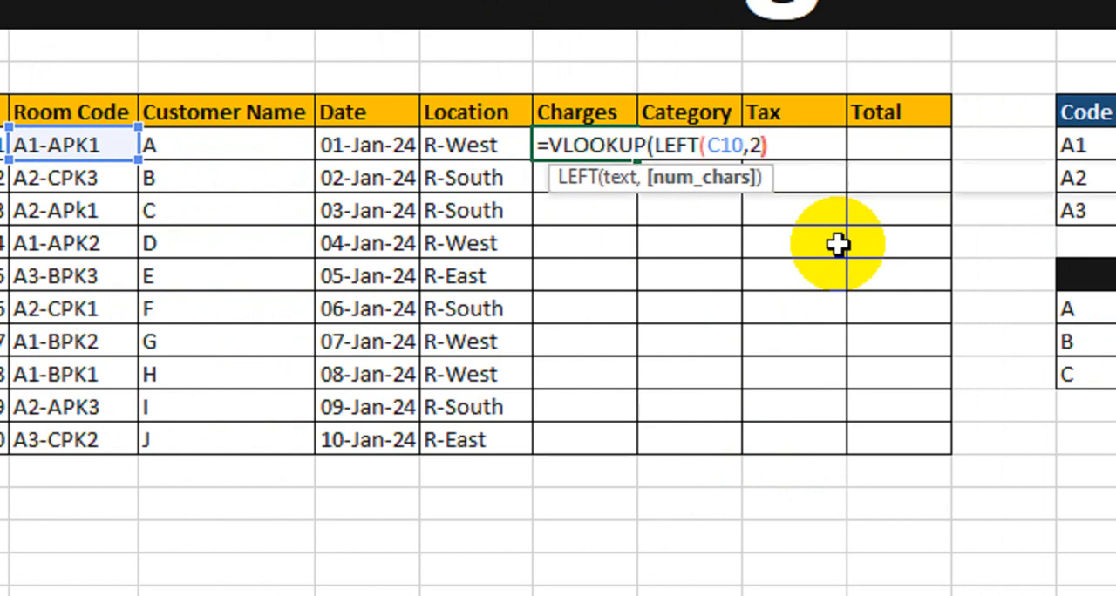
pyautogui.write(',')
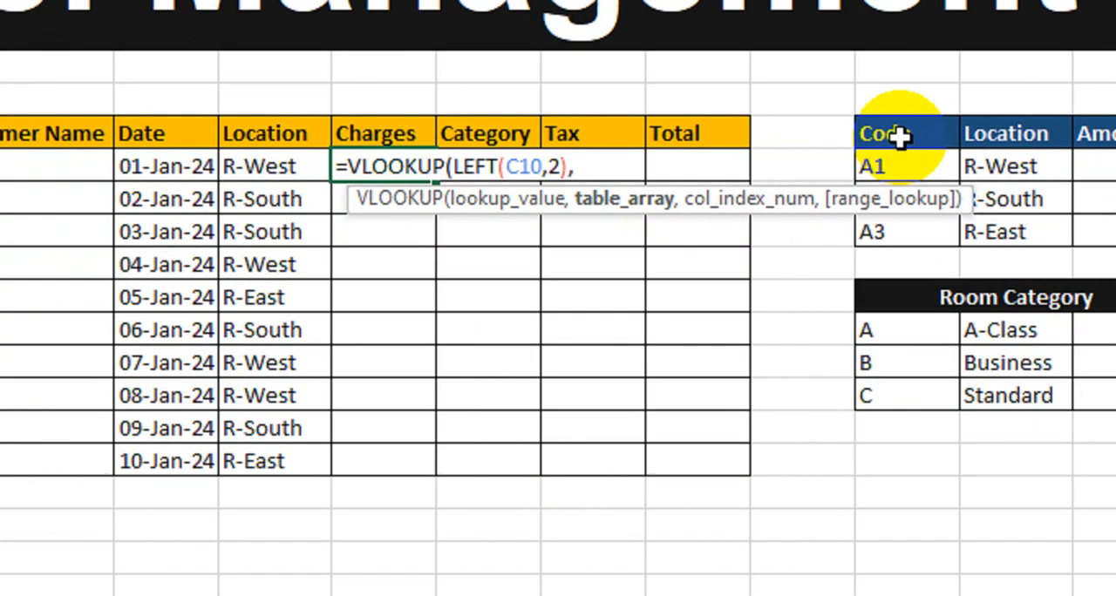
# Complete the Charges VLOOKUP with table $L$9:$N$12, column index 3 and exact match 0
pyautogui.moveTo(1095, 117); pyautogui.dragTo(1115, 196)
pyautogui.moveTo(885, 230); pyautogui.dragTo(884, 233)
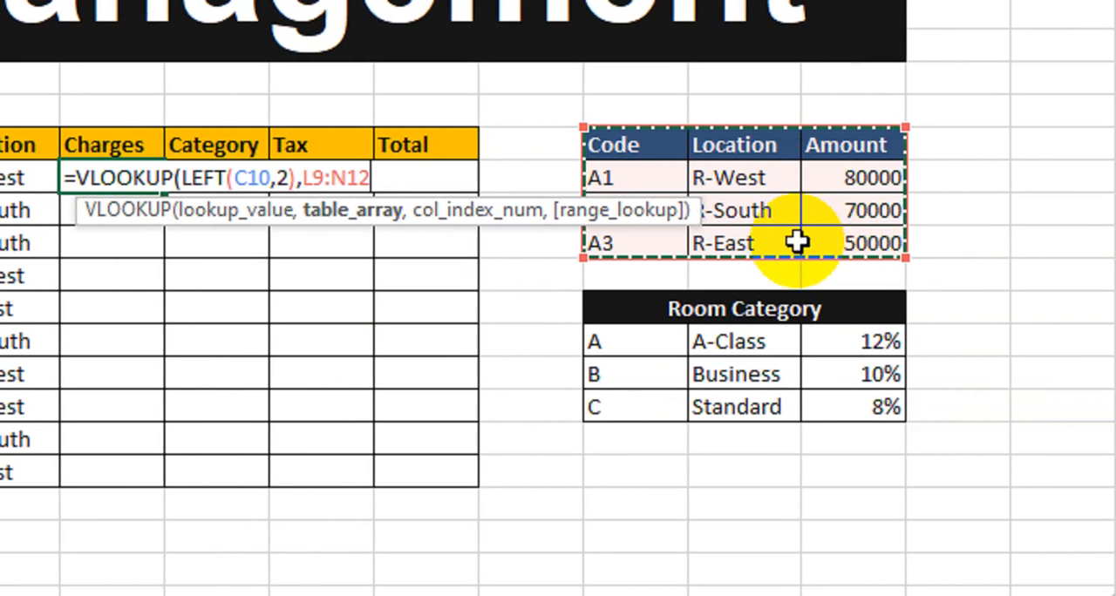
pyautogui.press('F4')
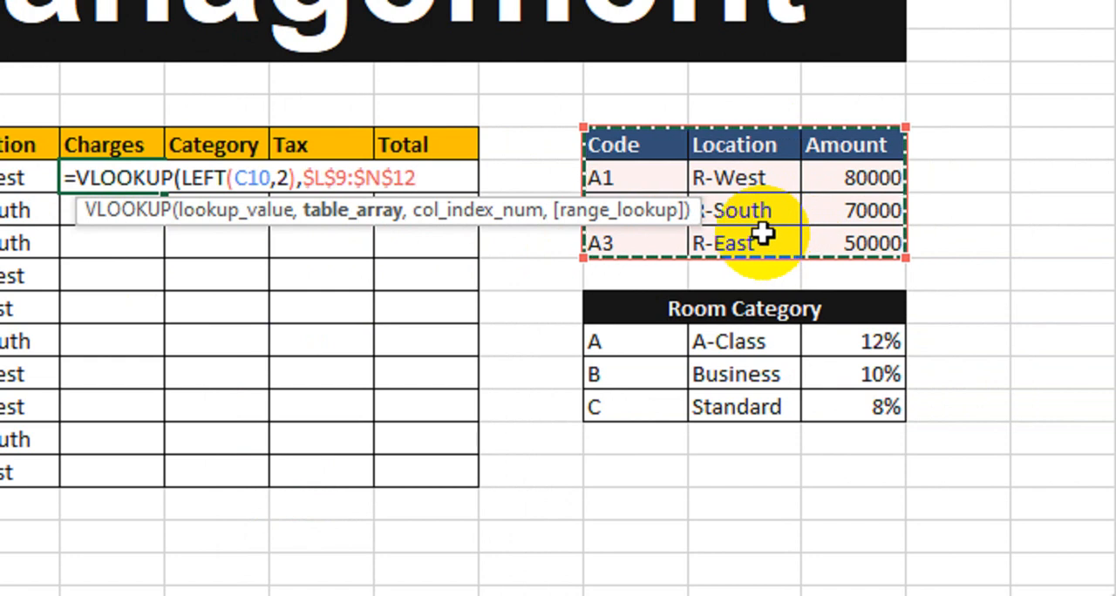
pyautogui.write(',')
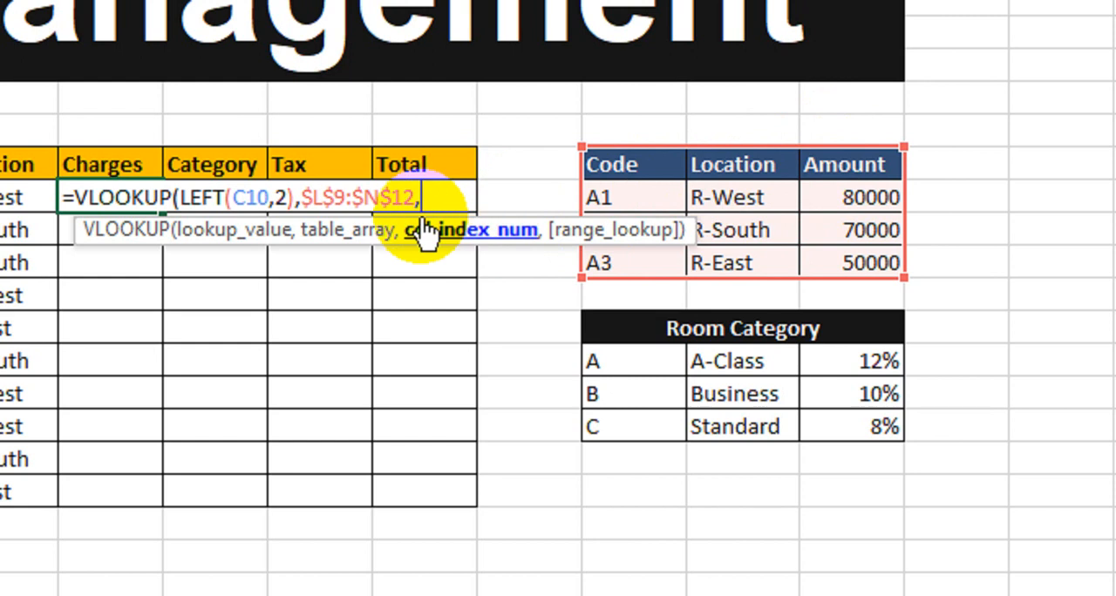
pyautogui.write('3,')
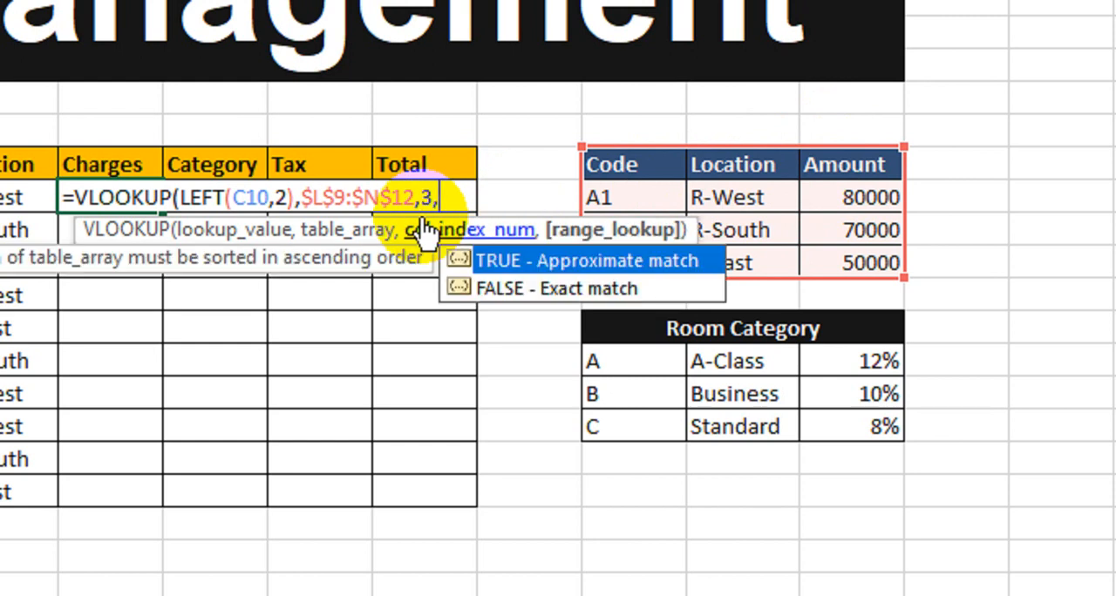
pyautogui.write('0)')
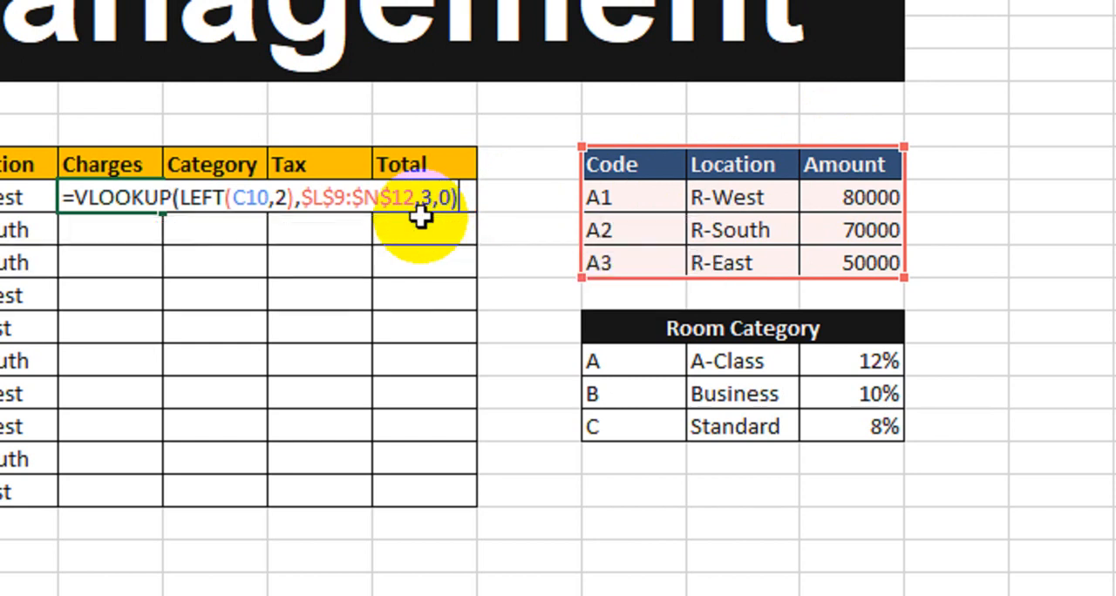
pyautogui.press('Return')
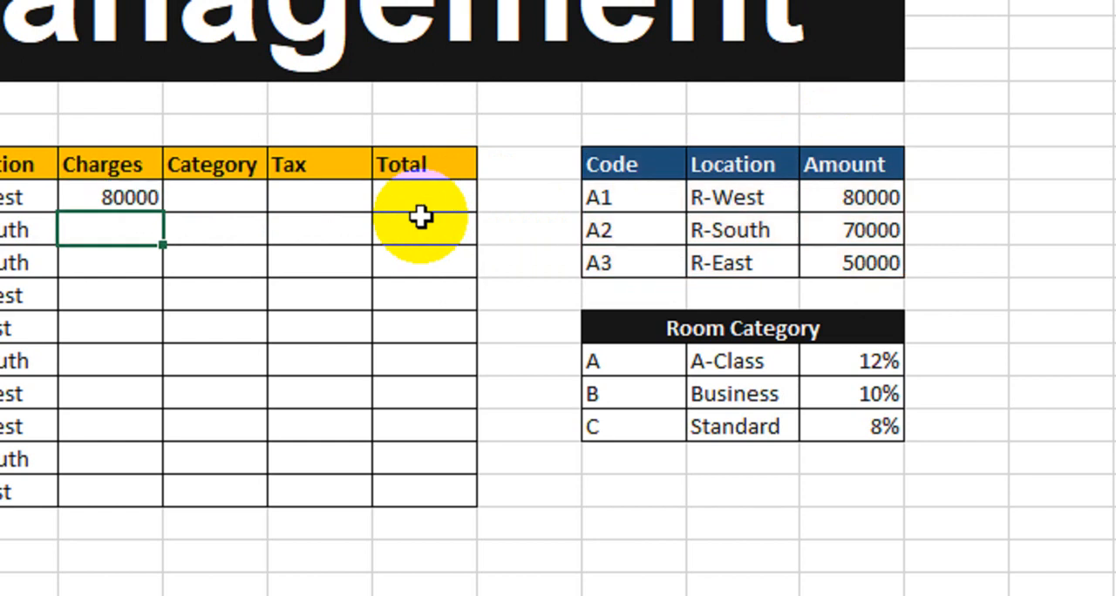
# Compare the first record's location and charge with the R-West amount in the location table
pyautogui.click(256, 204)
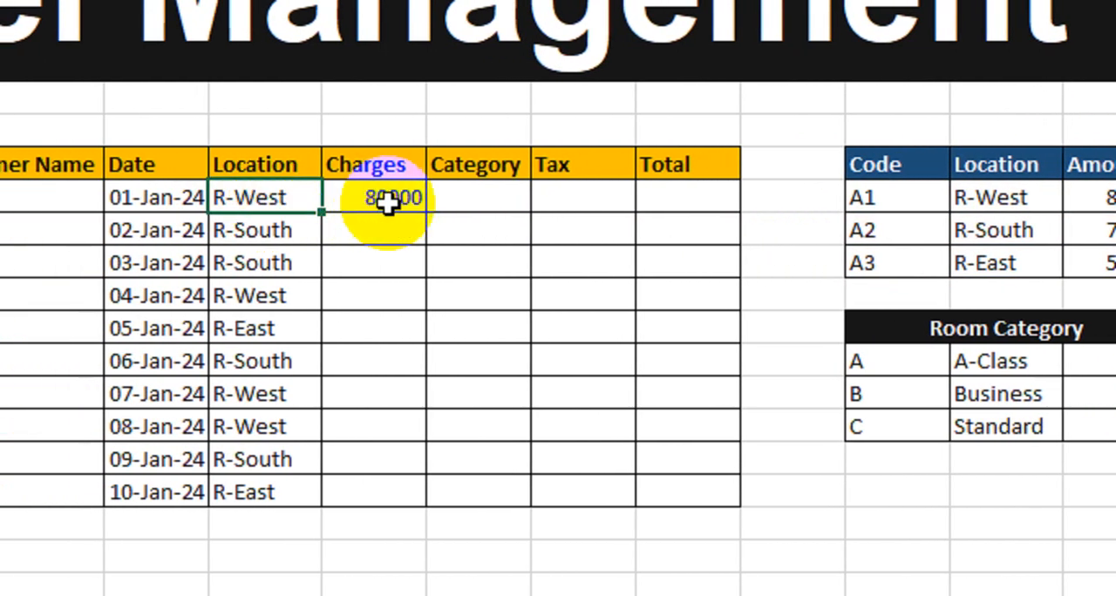
pyautogui.click(376, 202)
pyautogui.click(999, 205)
pyautogui.click(911, 206)
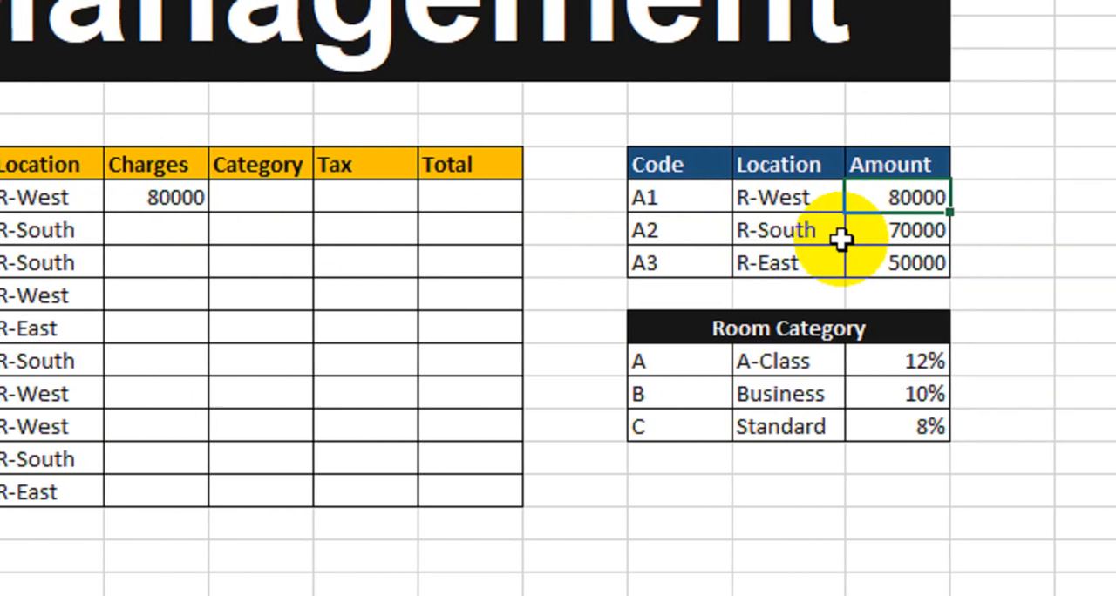
# Fill the Charges formula down to the tenth record and review the charges beside their locations
pyautogui.click(206, 193)
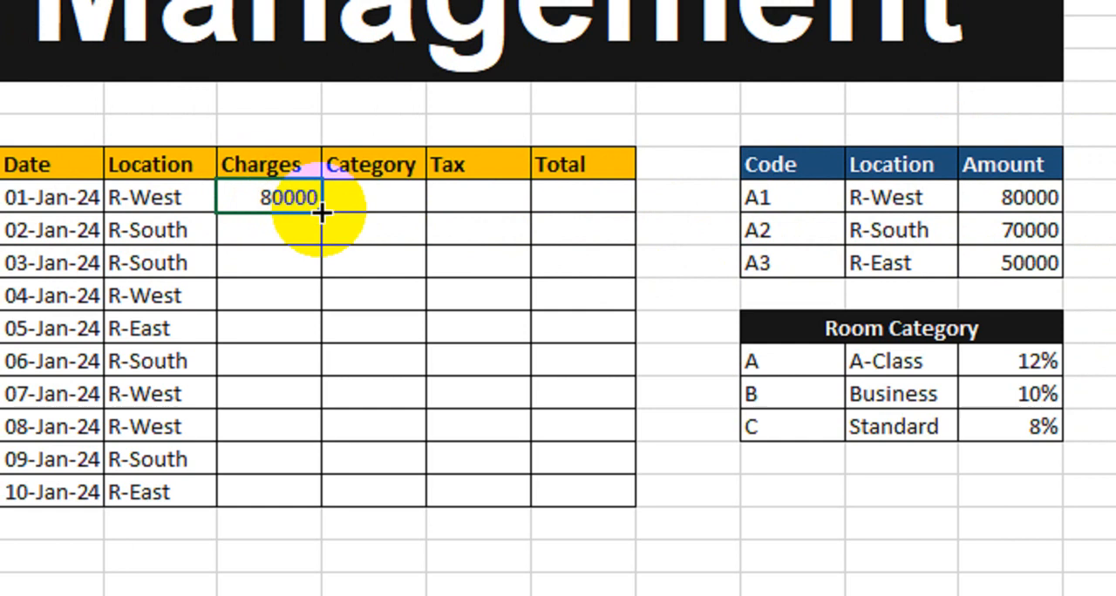
pyautogui.moveTo(319, 212); pyautogui.dragTo(266, 510)
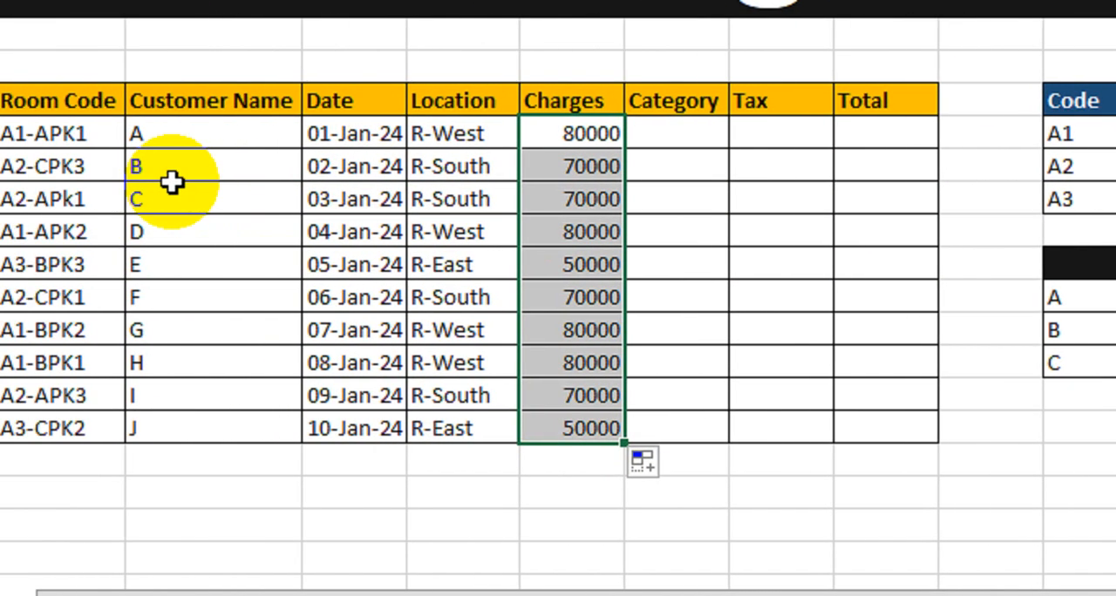
pyautogui.click(506, 155)
pyautogui.moveTo(508, 148); pyautogui.dragTo(577, 371)
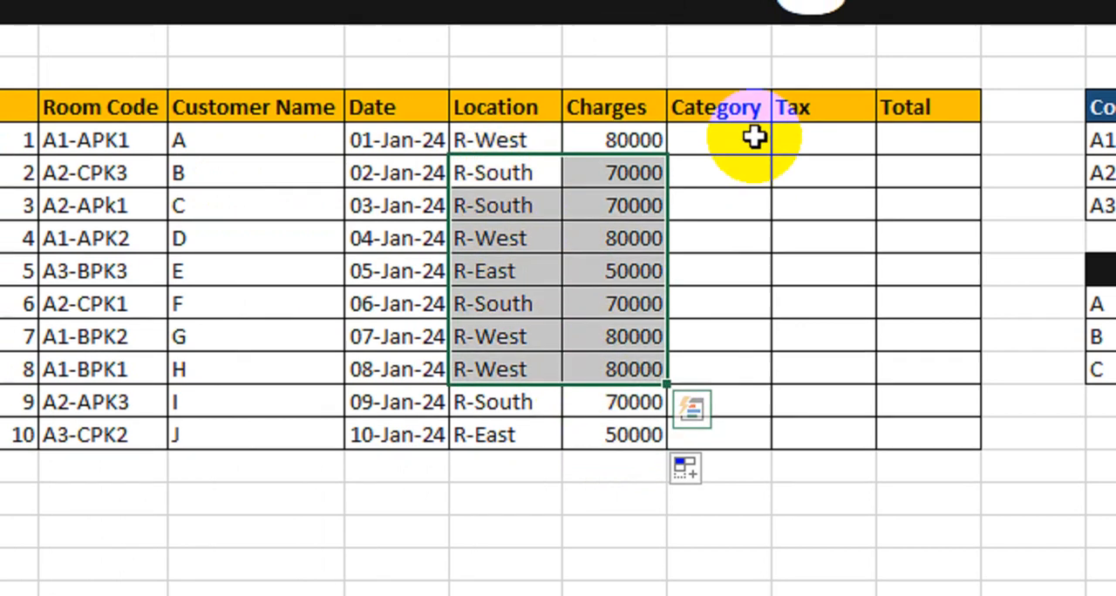
# Examine the location table and the Room Category table as possible sources for the Category column
pyautogui.click(753, 133)
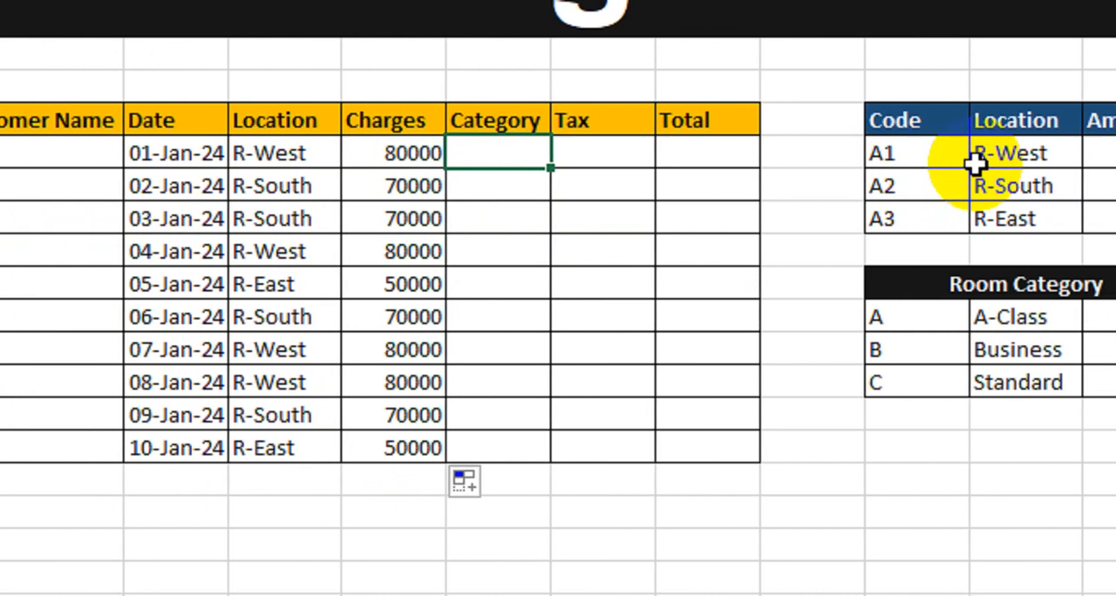
pyautogui.click(1100, 155)
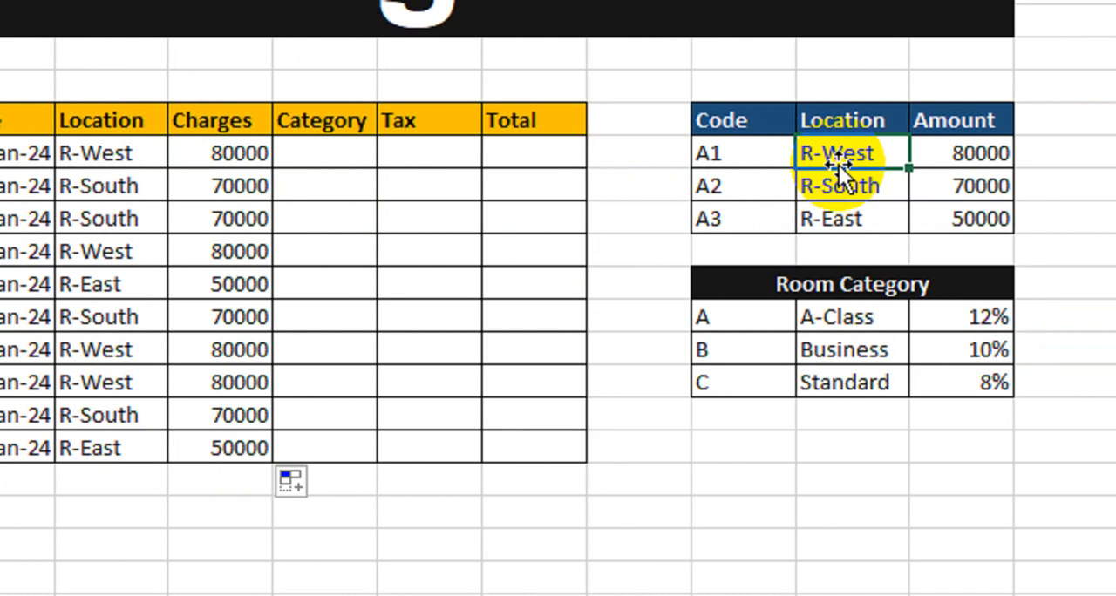
pyautogui.moveTo(779, 319); pyautogui.dragTo(912, 389)
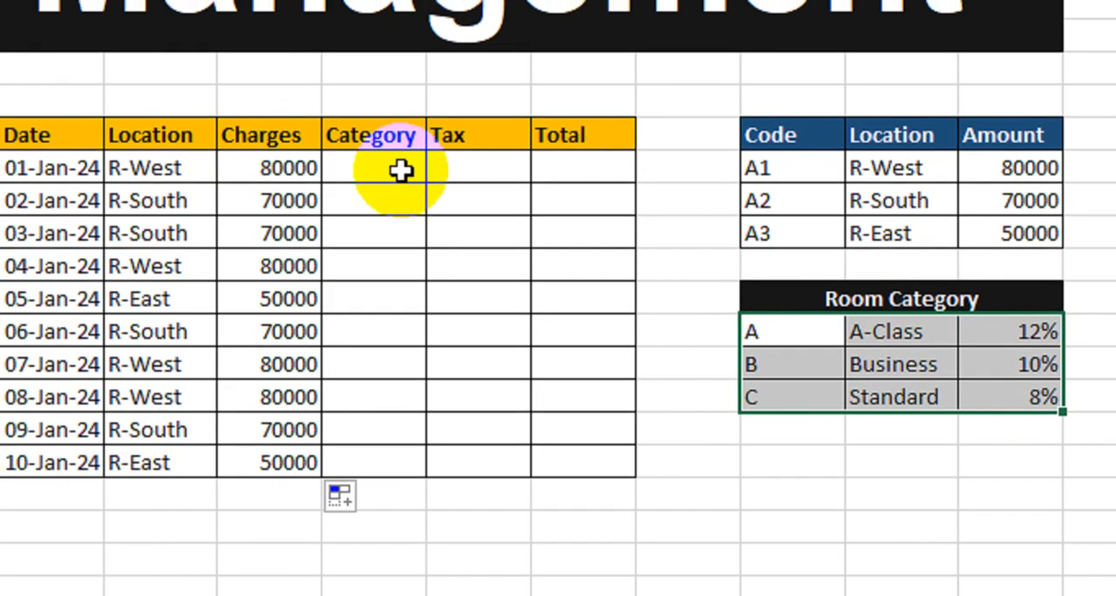
# Begin a VLOOKUP formula in the first Category cell, using MID(C10,4,1) of the room code as the lookup value
pyautogui.click(233, 156)
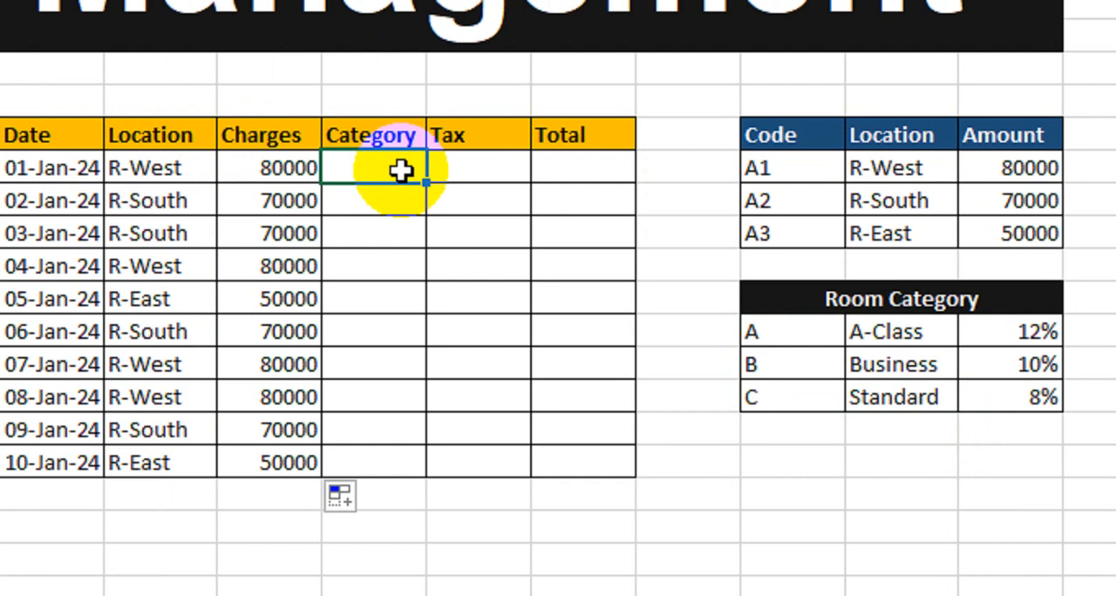
pyautogui.write('=vl')
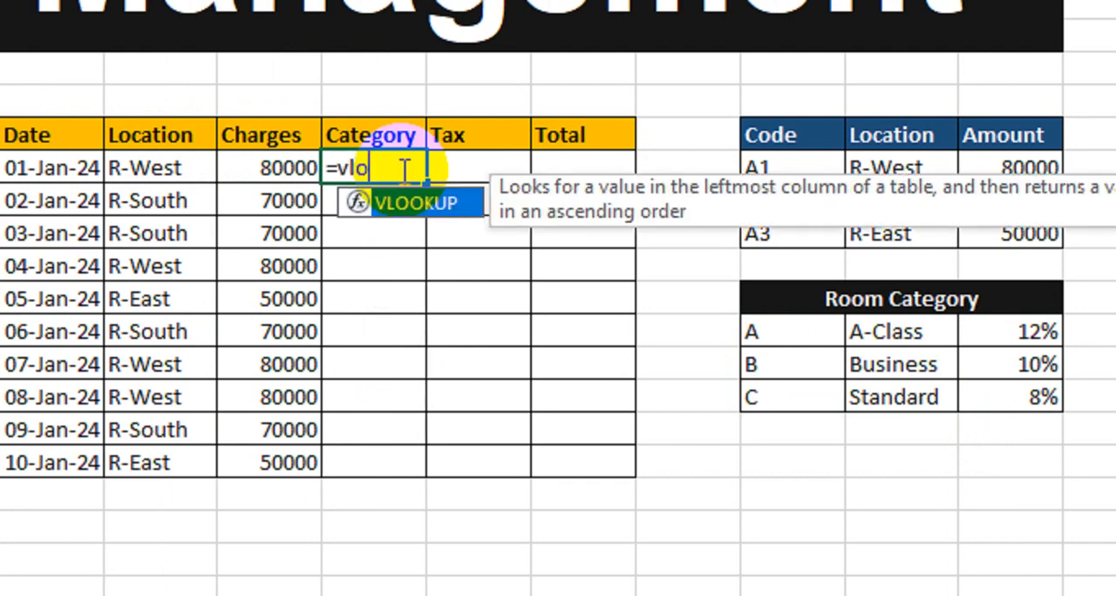
pyautogui.write('o')
pyautogui.press('Tab')
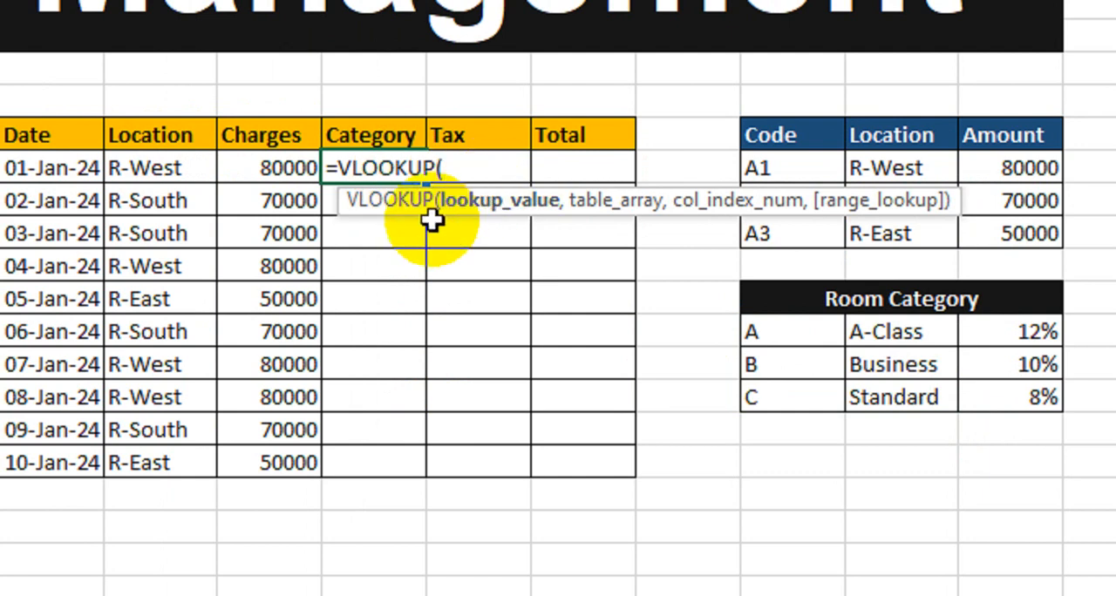
pyautogui.write('mid')
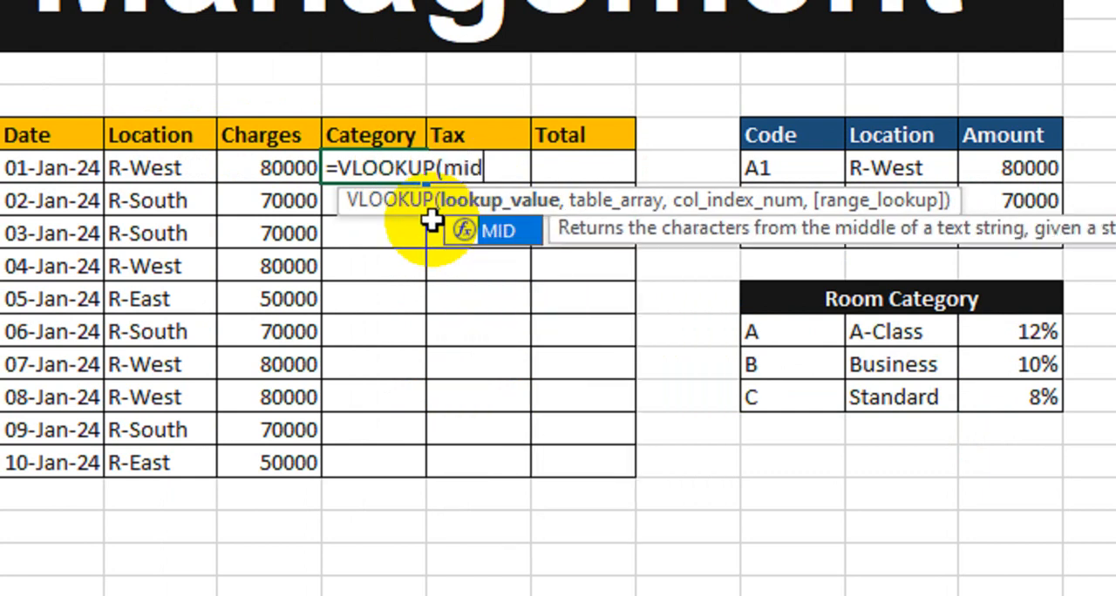
pyautogui.press('Tab')
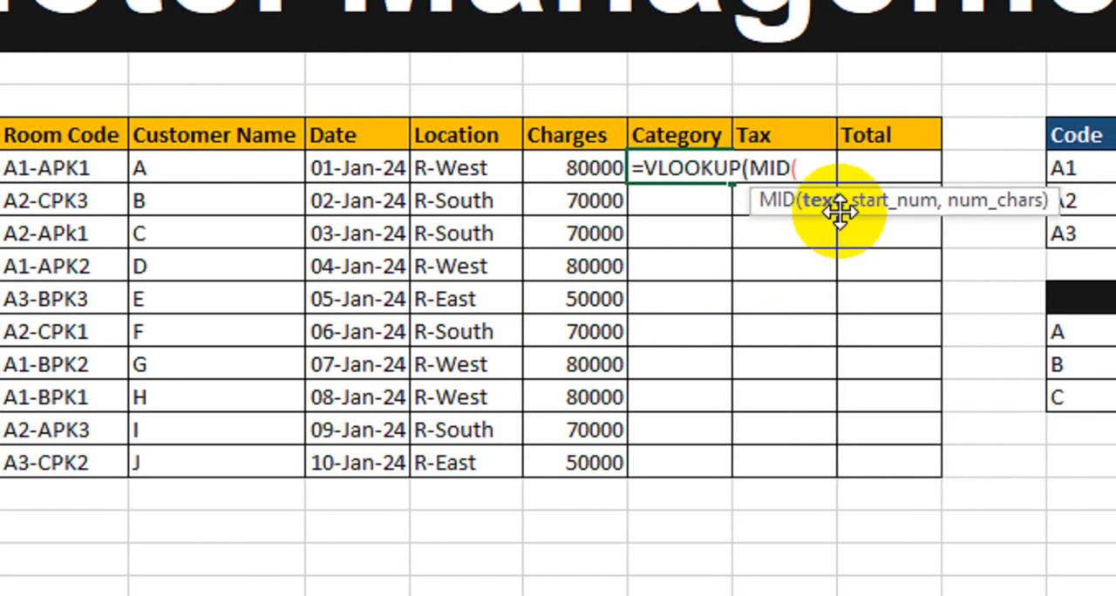
pyautogui.click(67, 167)
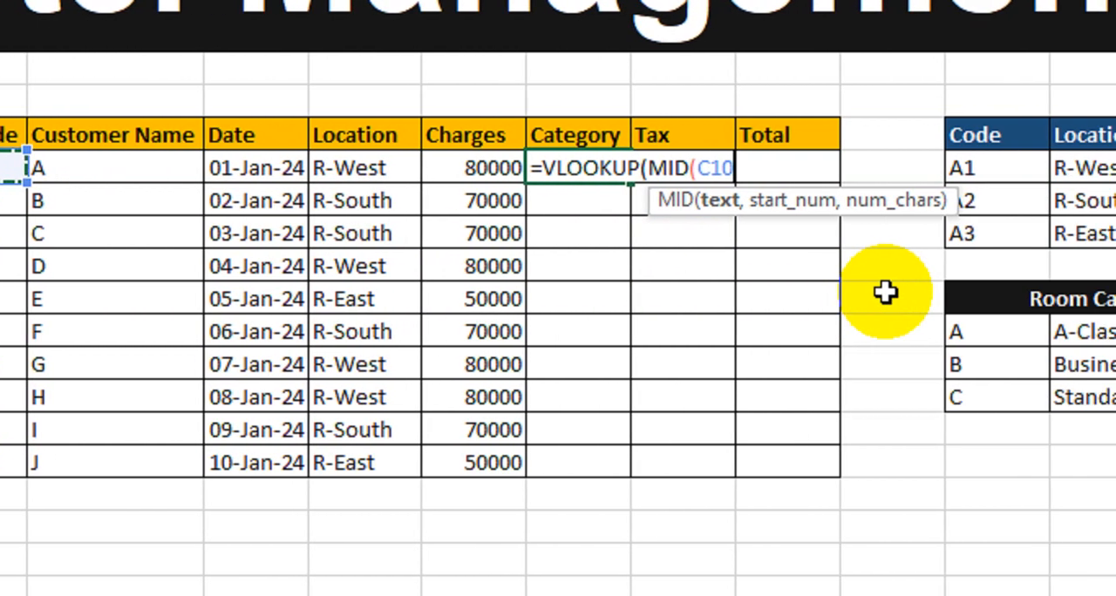
pyautogui.write(',4')
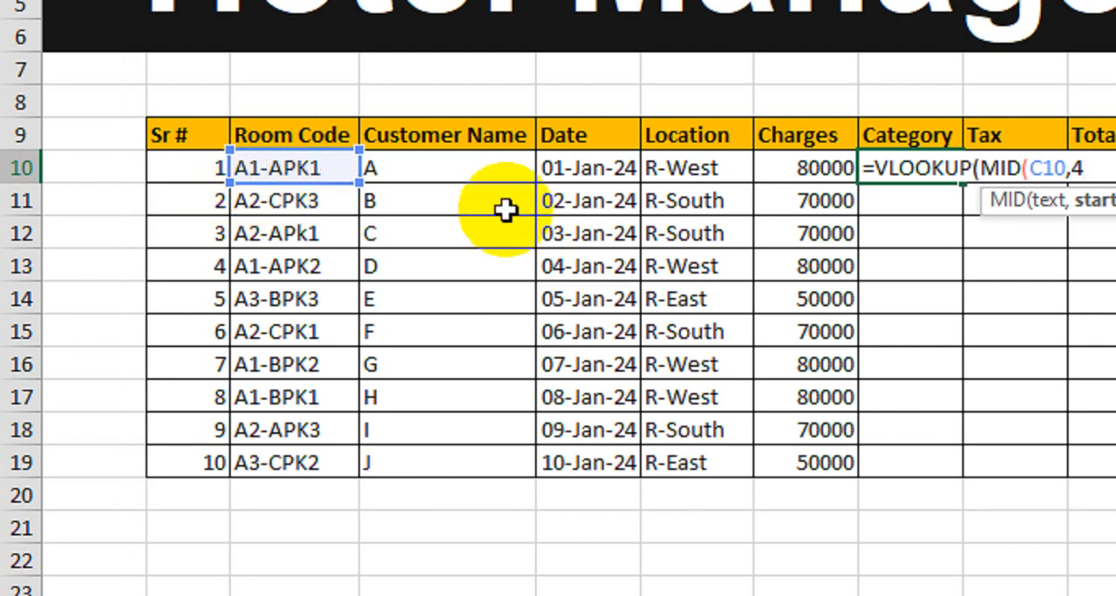
pyautogui.write(',')
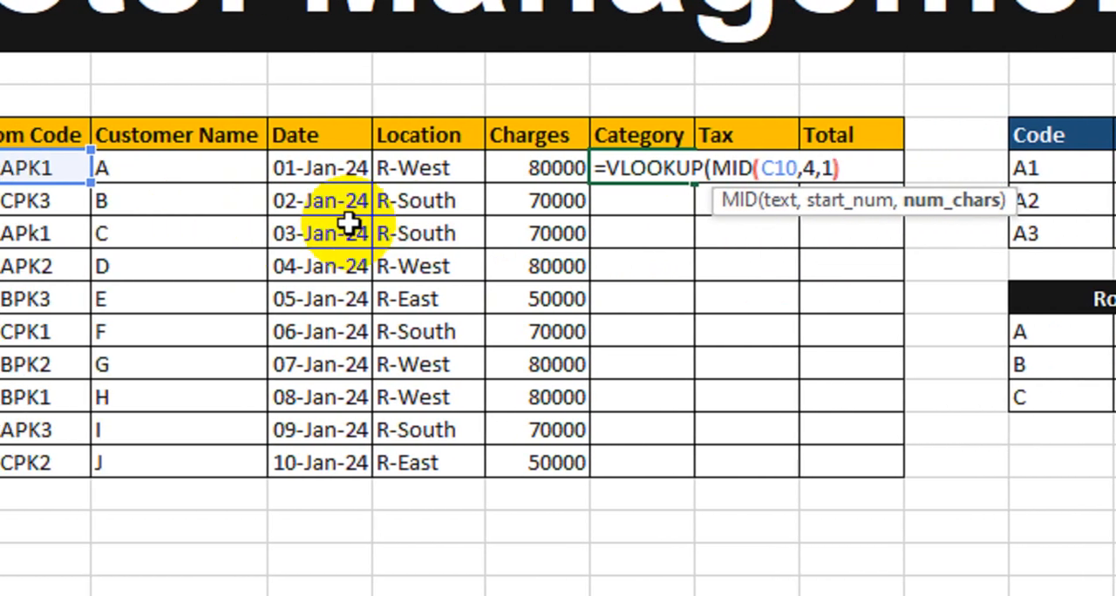
pyautogui.write('1),')
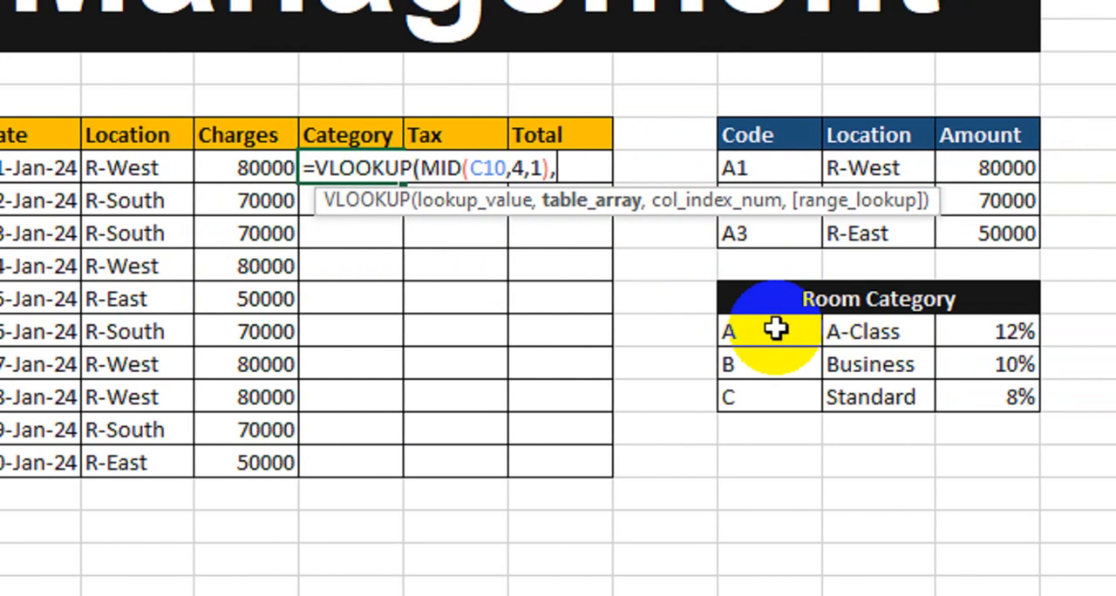
# Complete the first Category VLOOKUP with table $L$15:$N$17, column 2 and match type 0, and fill it down to the tenth record
pyautogui.moveTo(854, 331); pyautogui.dragTo(1046, 343)
pyautogui.moveTo(921, 344); pyautogui.dragTo(835, 402)
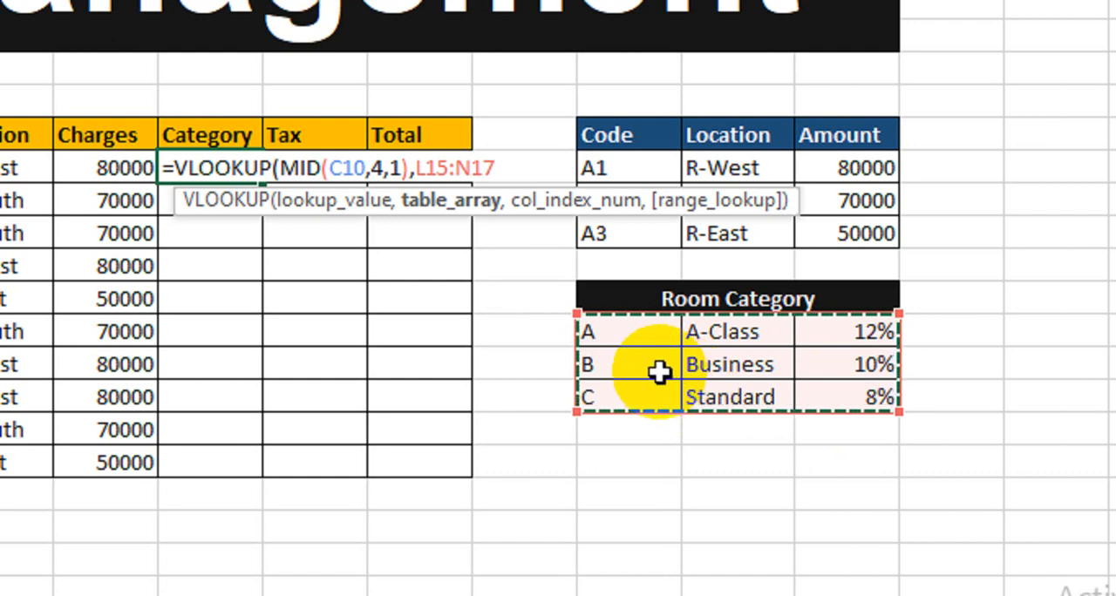
pyautogui.press('F4')
pyautogui.write(',')
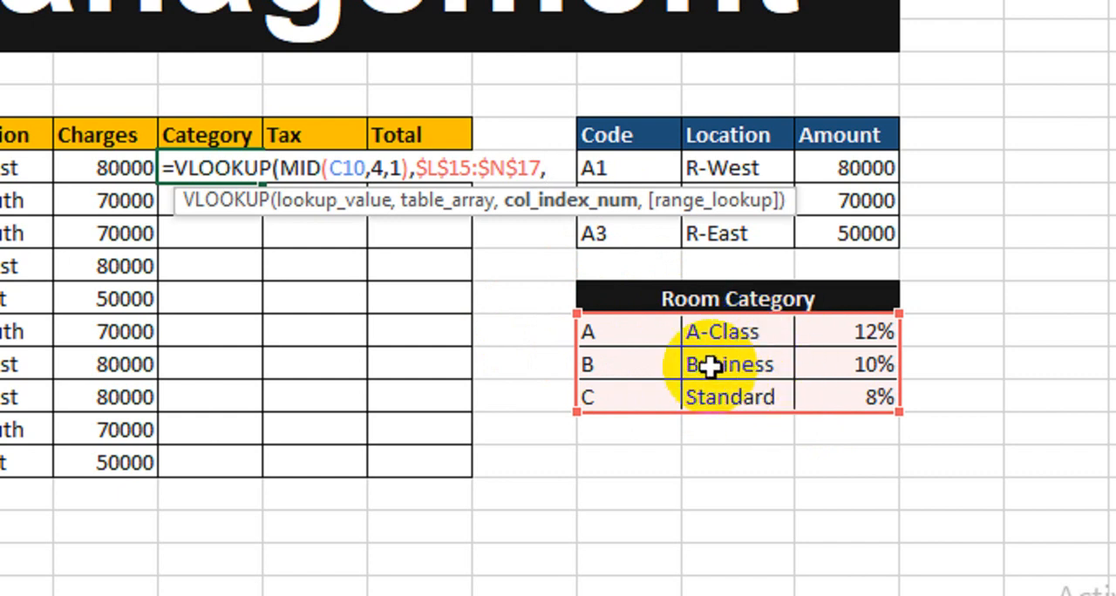
pyautogui.write('2,0')
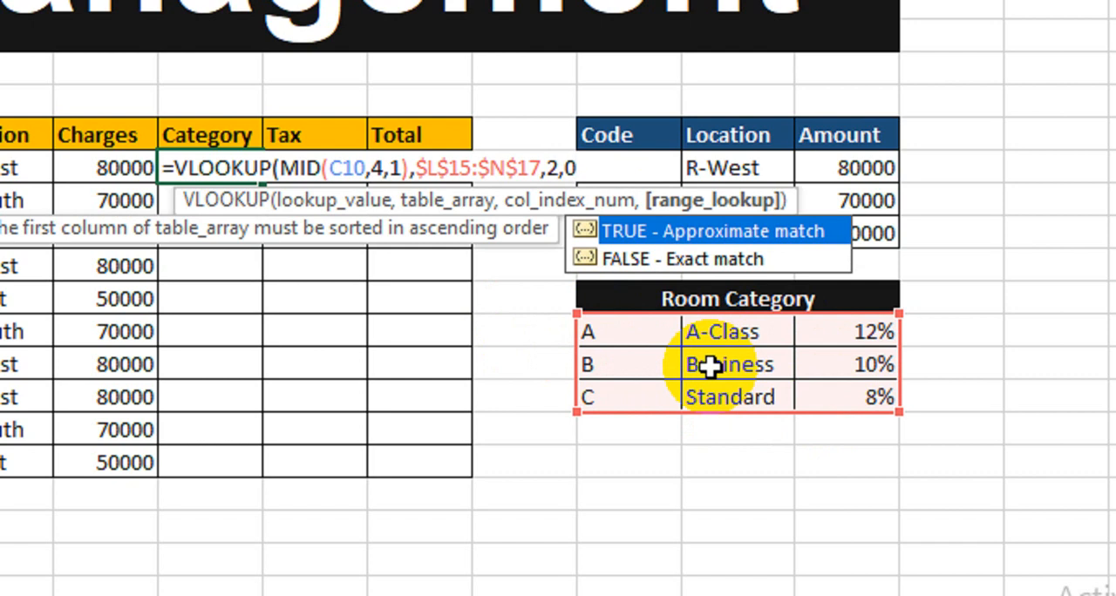
pyautogui.write(')')
pyautogui.press('Return')
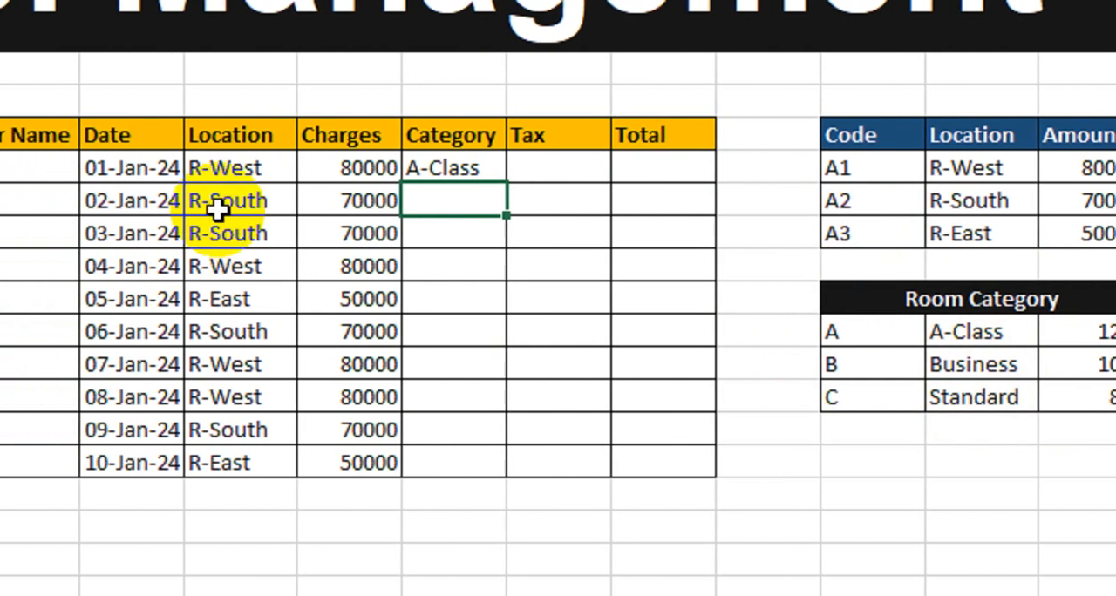
pyautogui.click(459, 175)
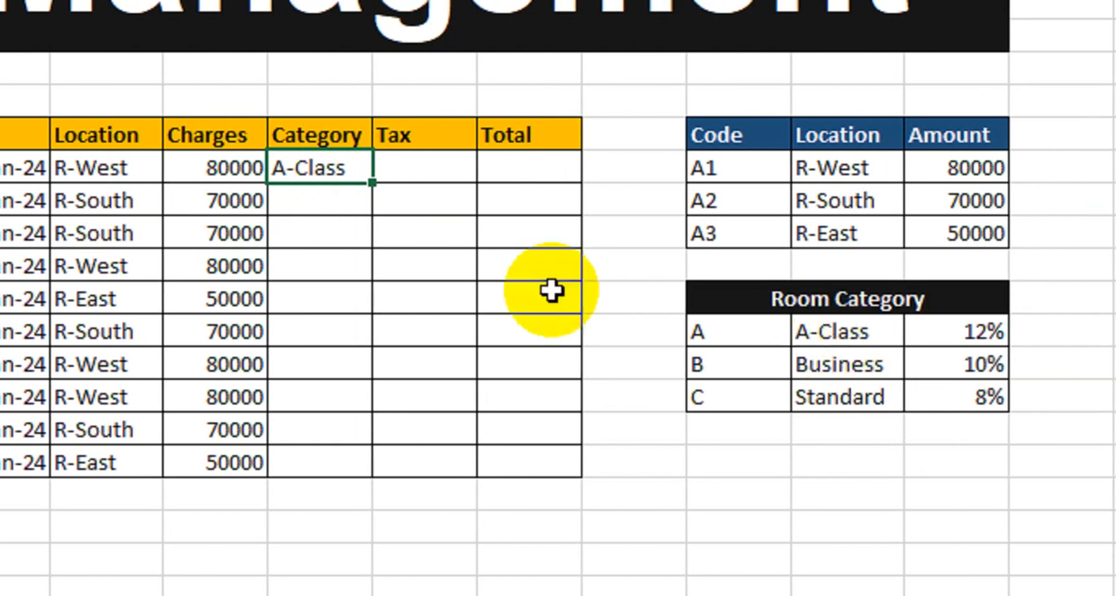
pyautogui.moveTo(371, 182); pyautogui.dragTo(369, 479)
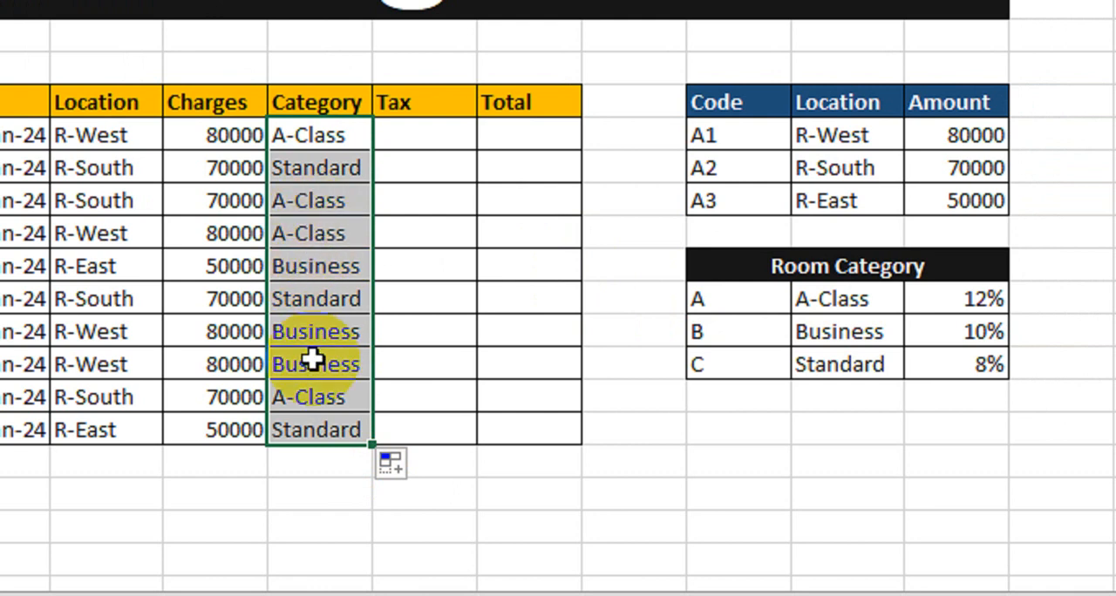
# Begin a VLOOKUP formula in the first Tax cell, using MID(C10,4,1) of the room code as the lookup value
pyautogui.click(401, 138)
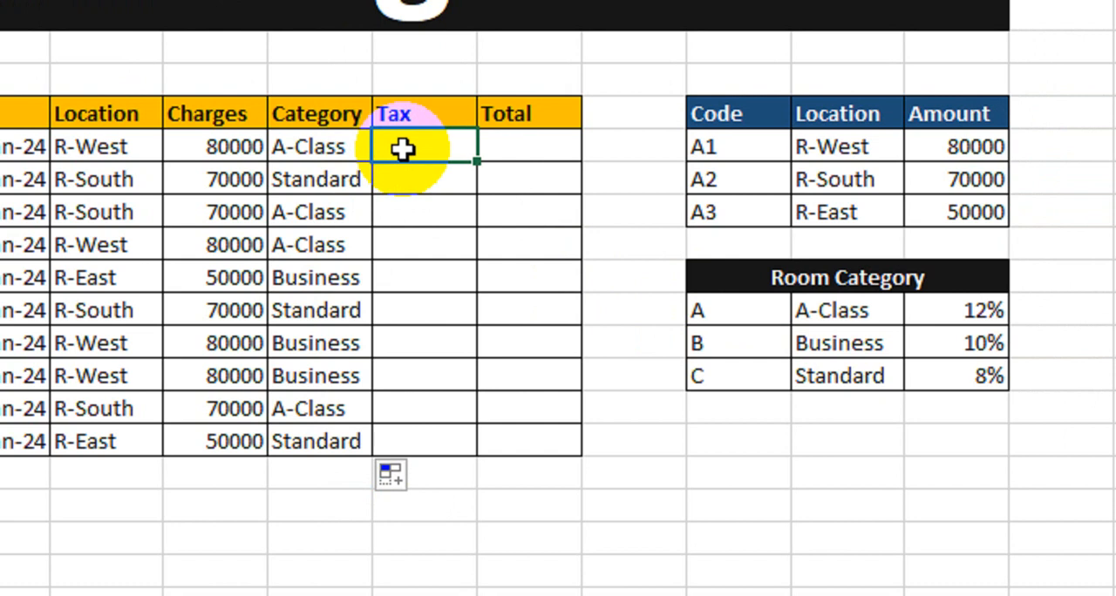
pyautogui.write('=vlo')
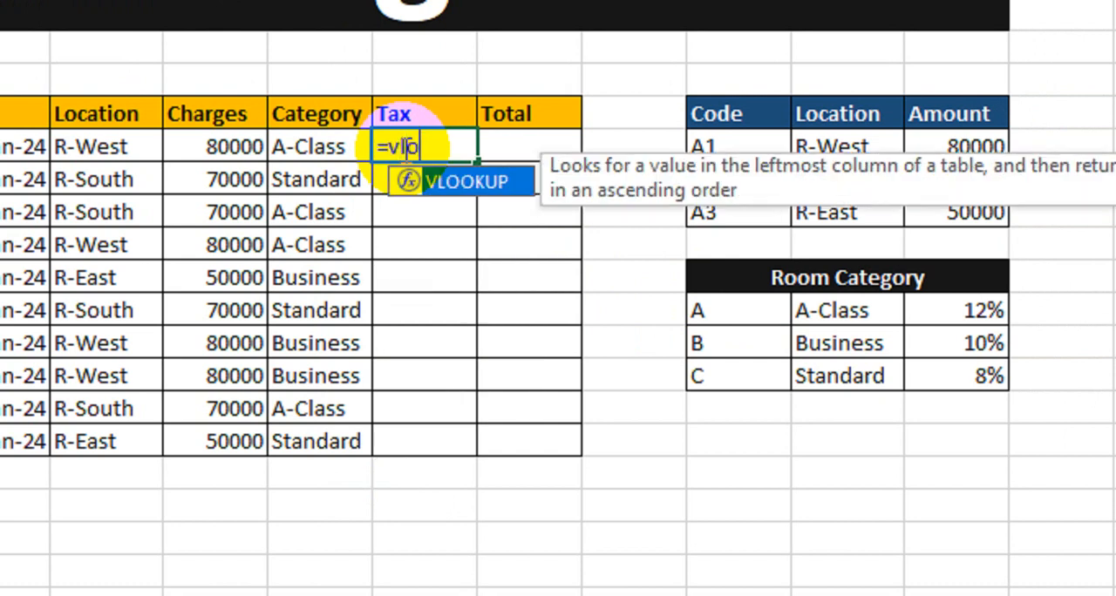
pyautogui.press('Tab')
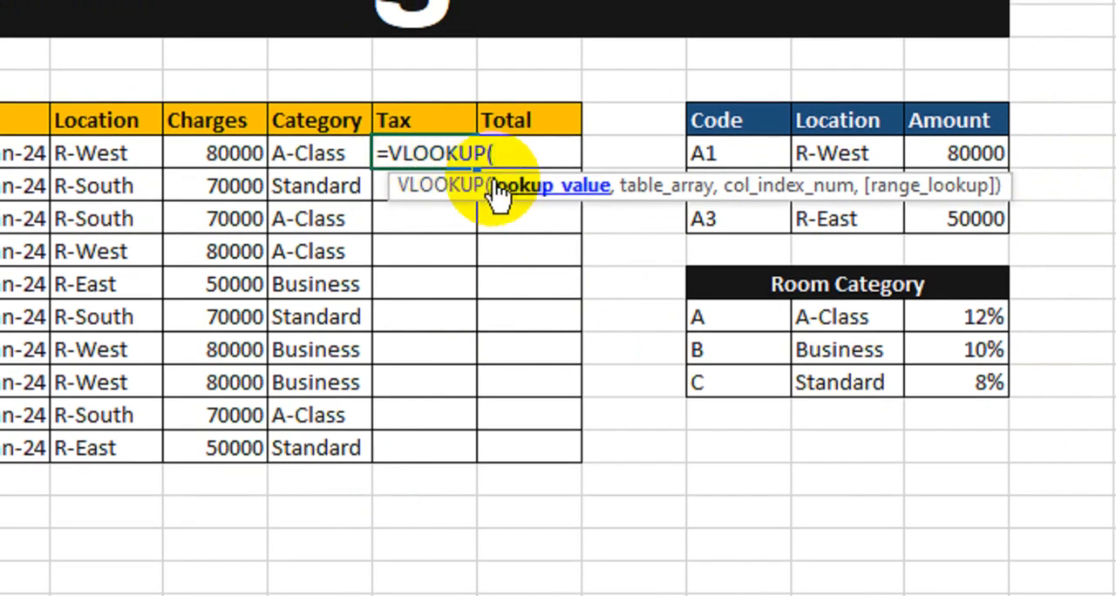
pyautogui.write('mid')
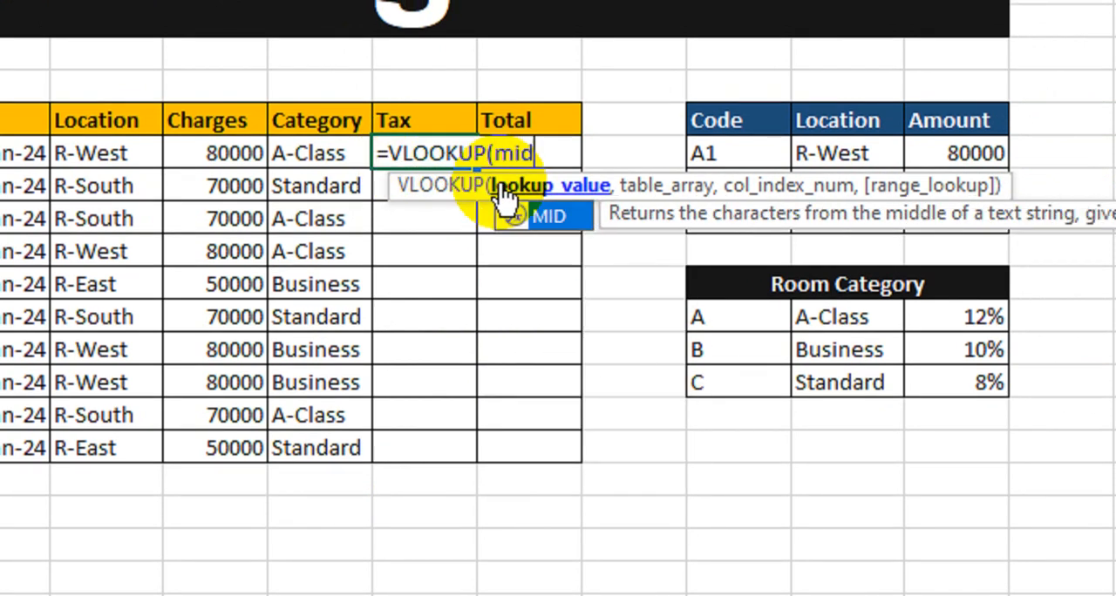
pyautogui.press('Tab')
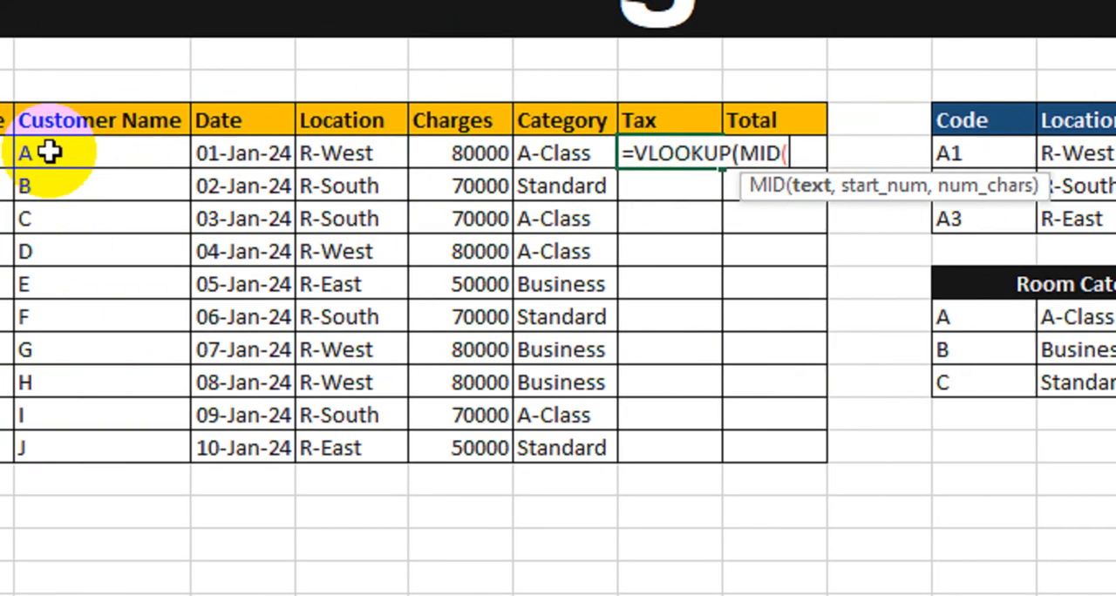
pyautogui.click(177, 154)
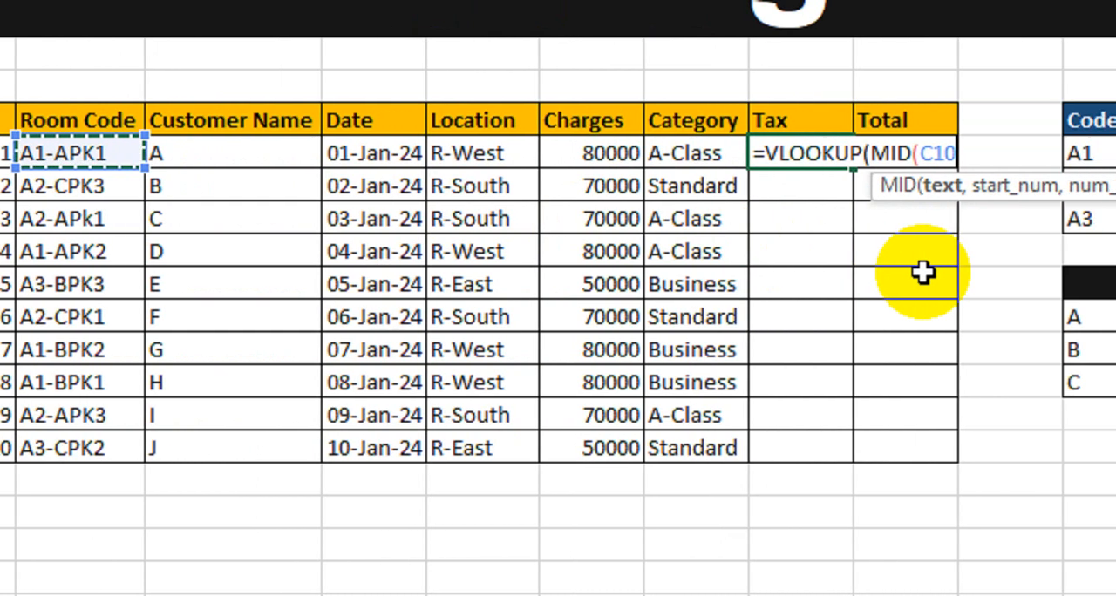
pyautogui.write(',')
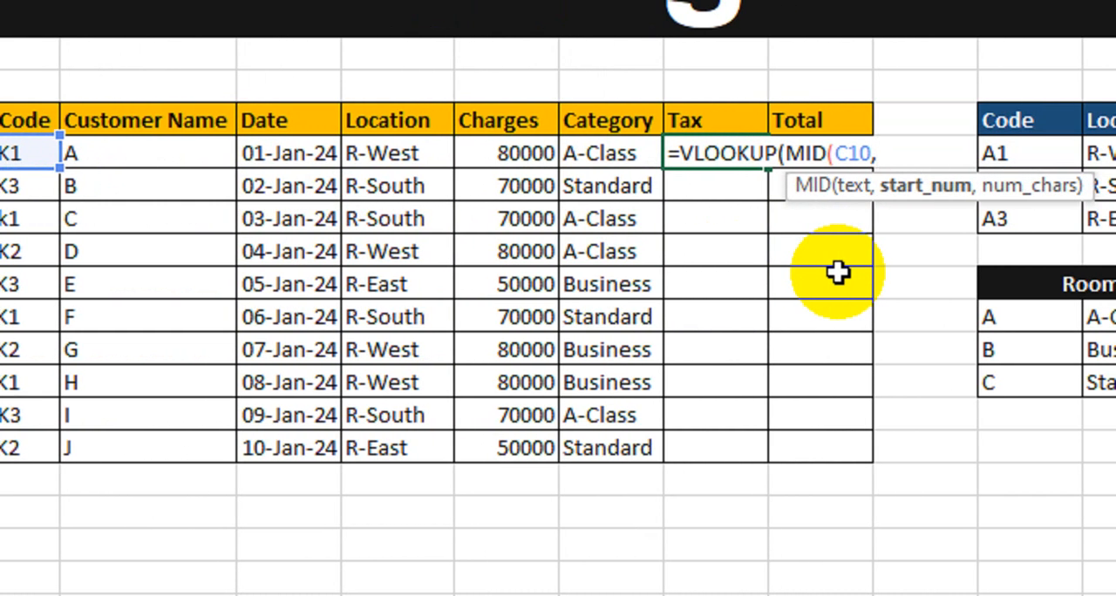
pyautogui.write('4,')
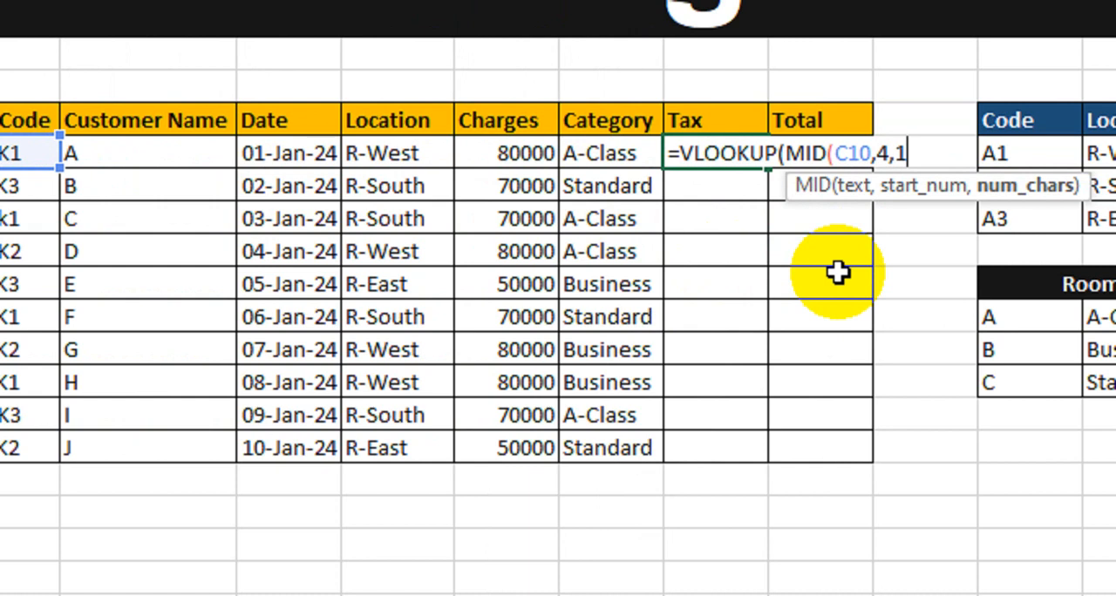
pyautogui.write('1),')
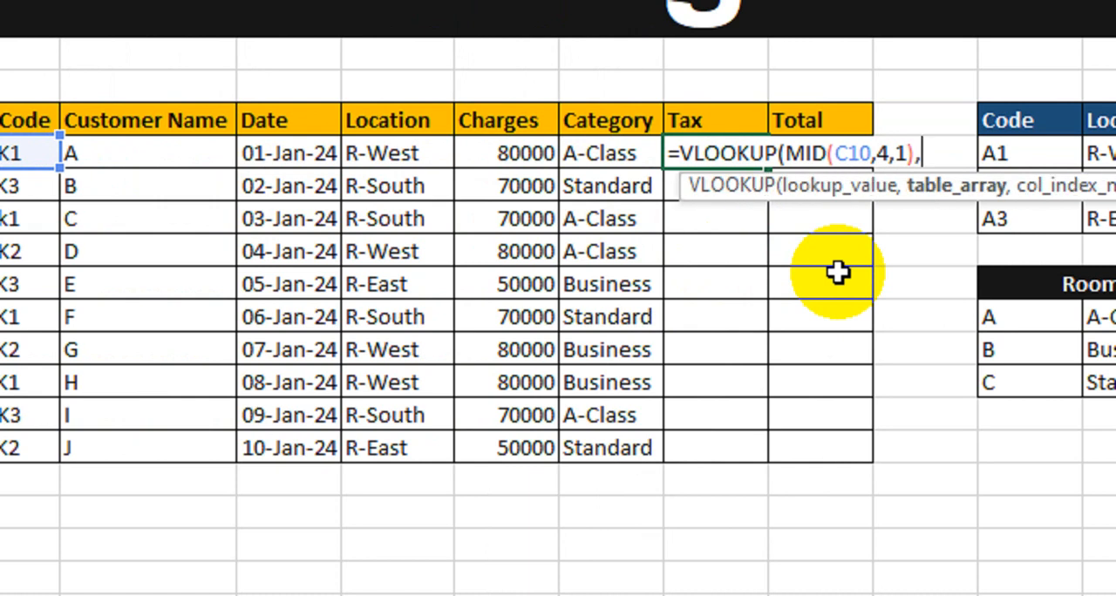
# Complete the first Tax VLOOKUP with the Room Category range $L$15:$N$17 as table, column 3 and match type 0
pyautogui.moveTo(1033, 316); pyautogui.dragTo(1115, 357)
pyautogui.moveTo(919, 357); pyautogui.dragTo(925, 375)
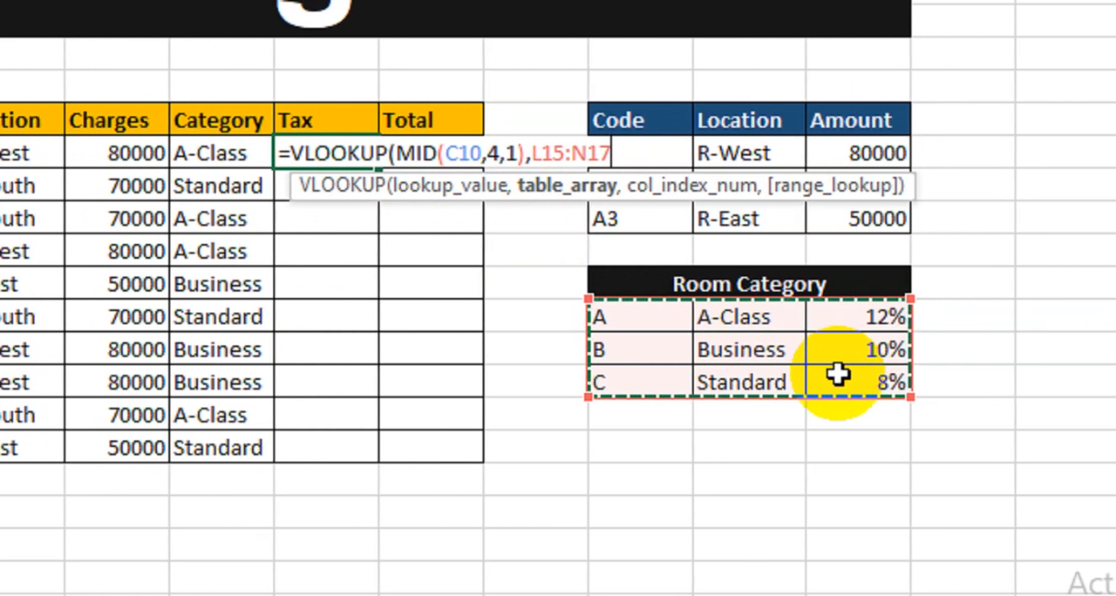
pyautogui.press('F4')
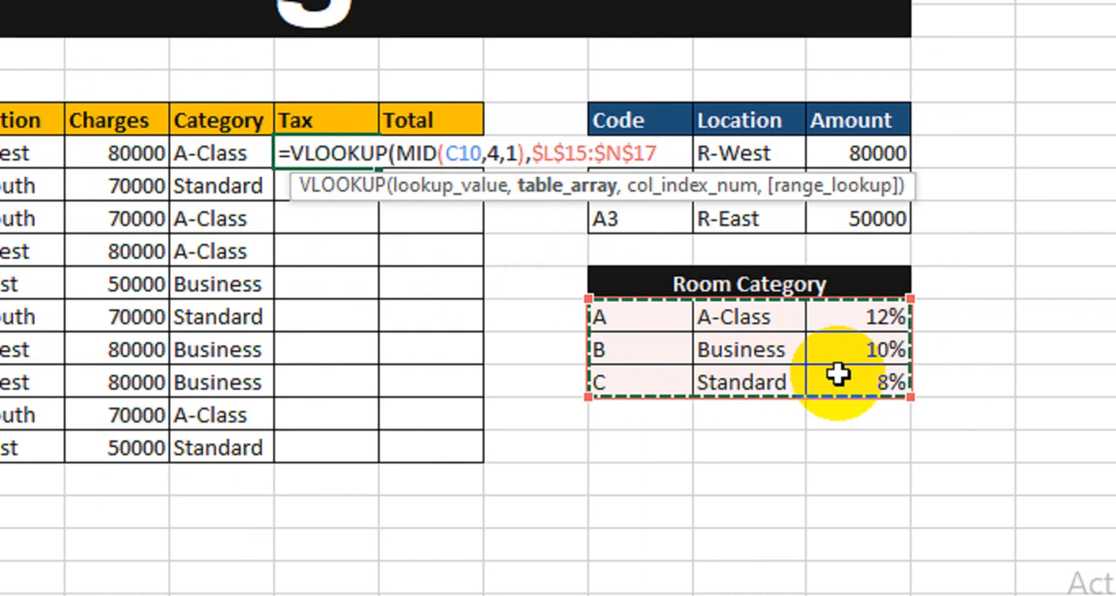
pyautogui.write(',')
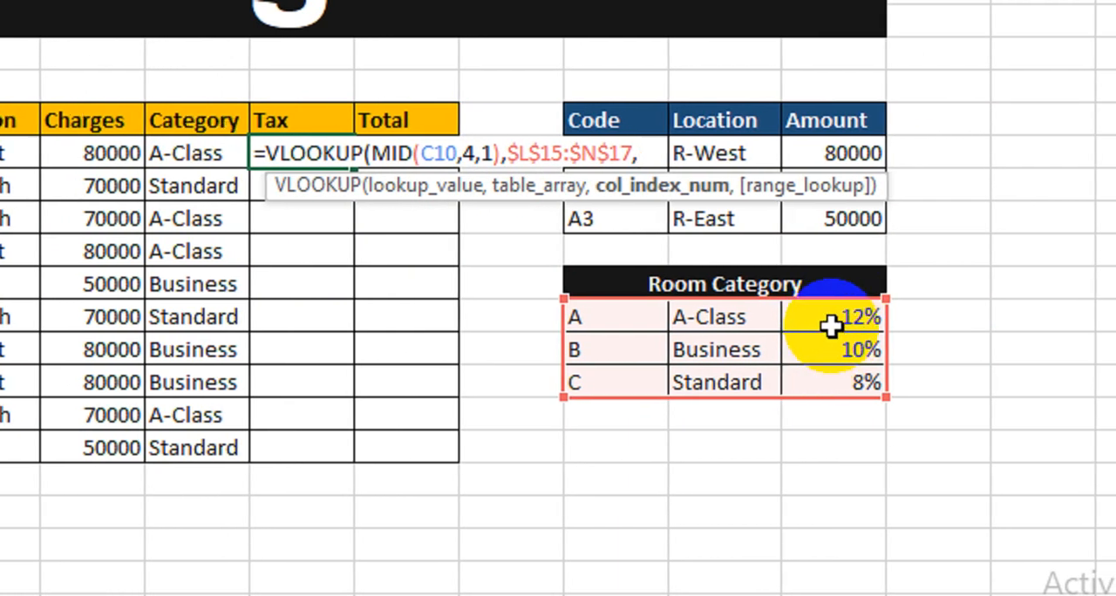
pyautogui.write('3')
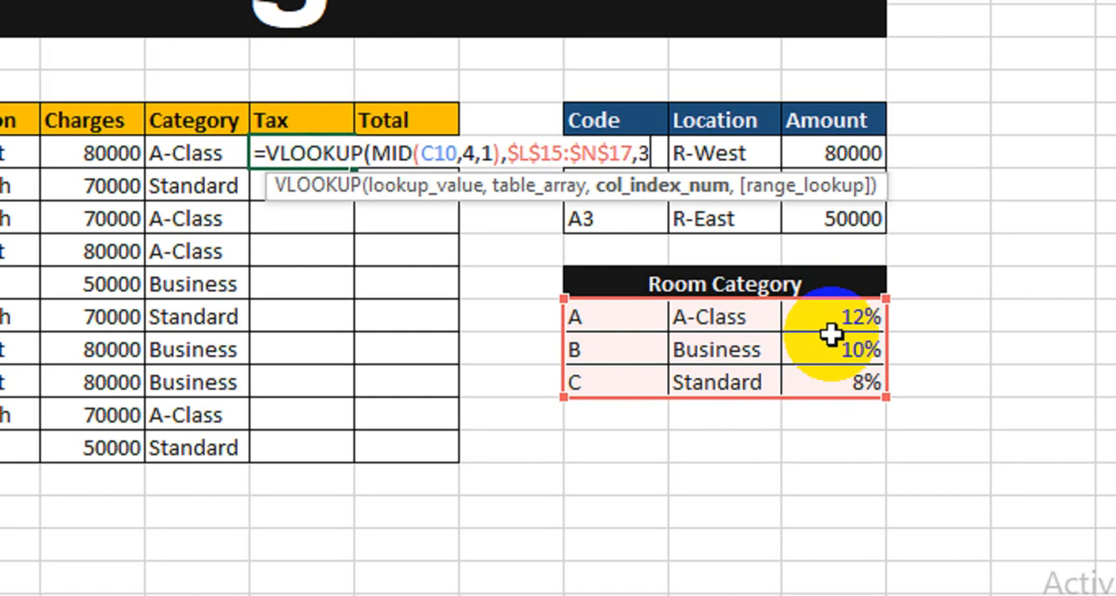
pyautogui.write(',0)')
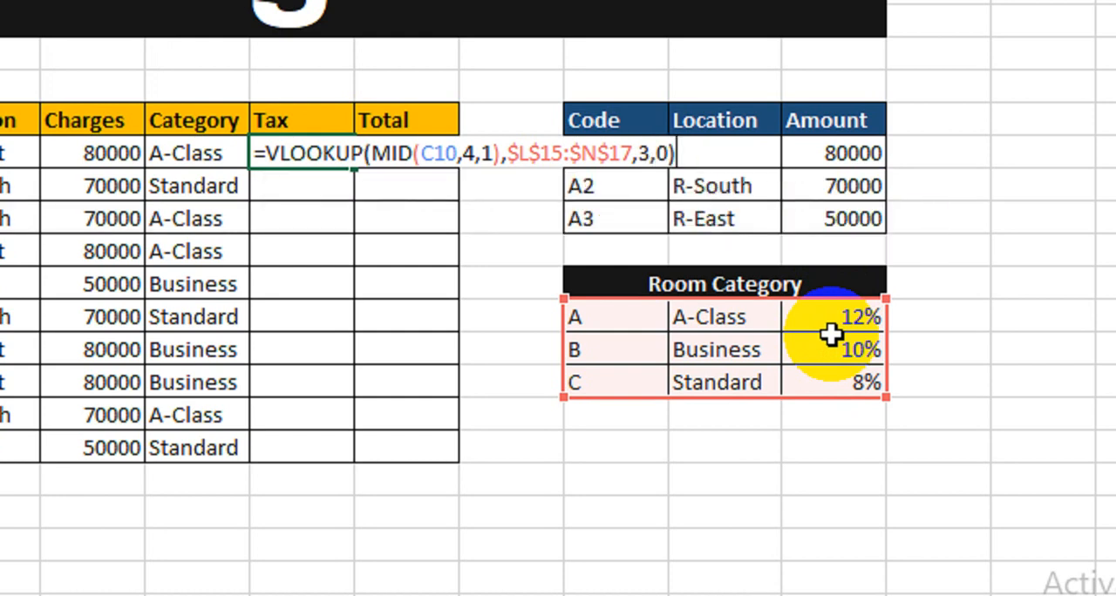
pyautogui.press('Return')
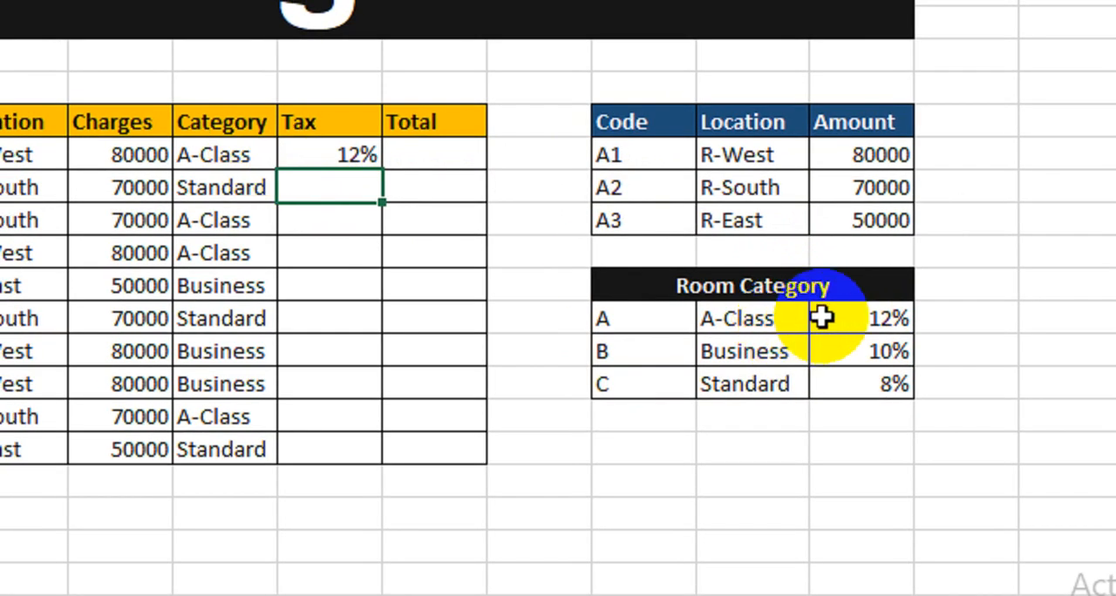
# Check the A-Class rate in the Room Category table and fill the Tax formula down to the tenth record
pyautogui.click(822, 318)
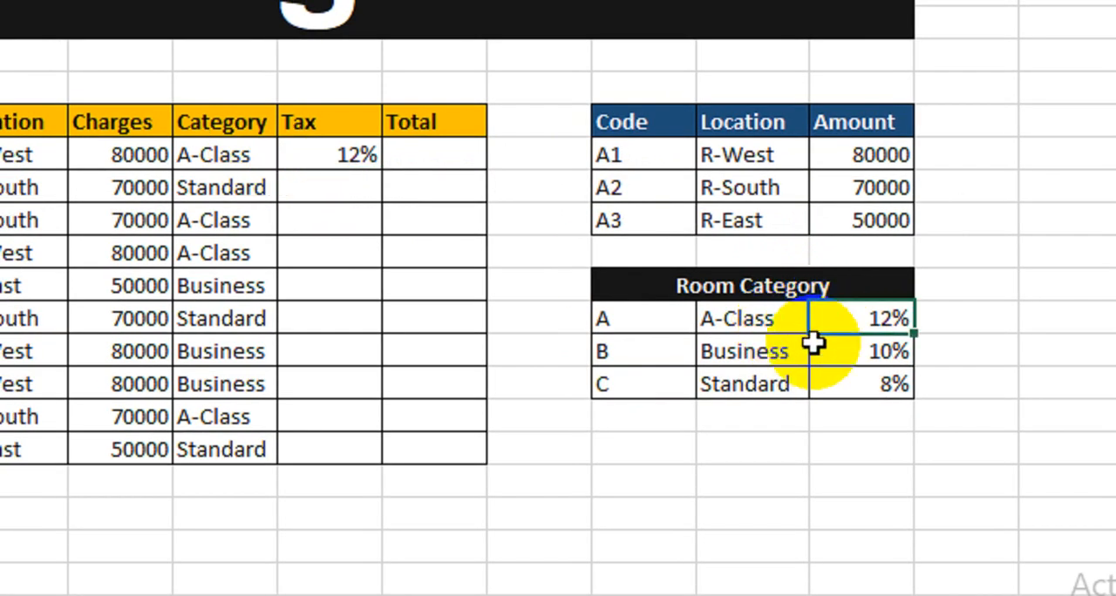
pyautogui.click(319, 157)
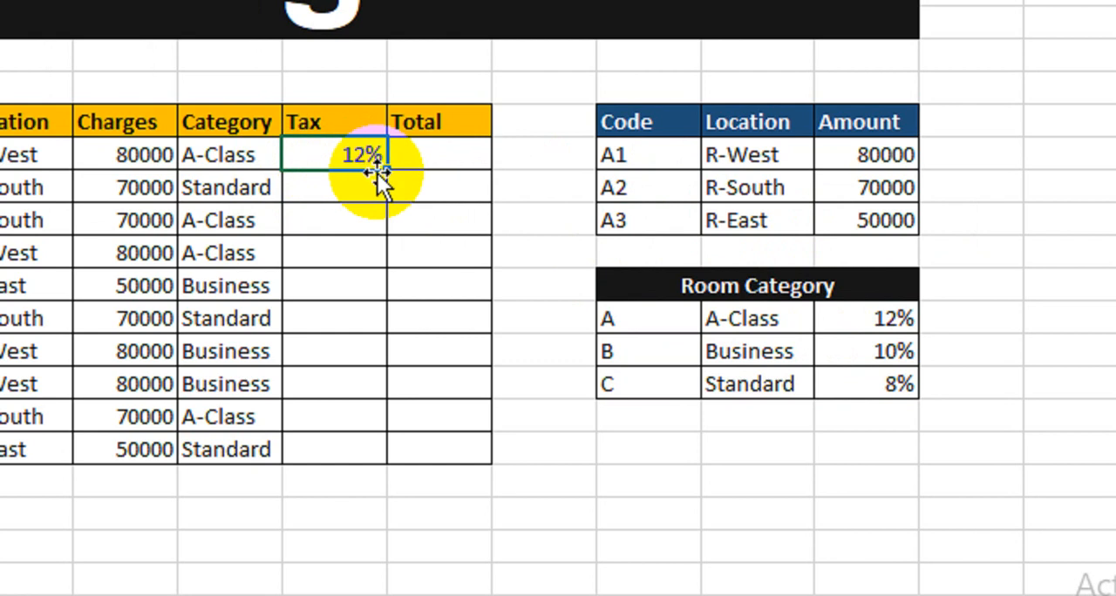
pyautogui.moveTo(381, 176); pyautogui.dragTo(376, 445)
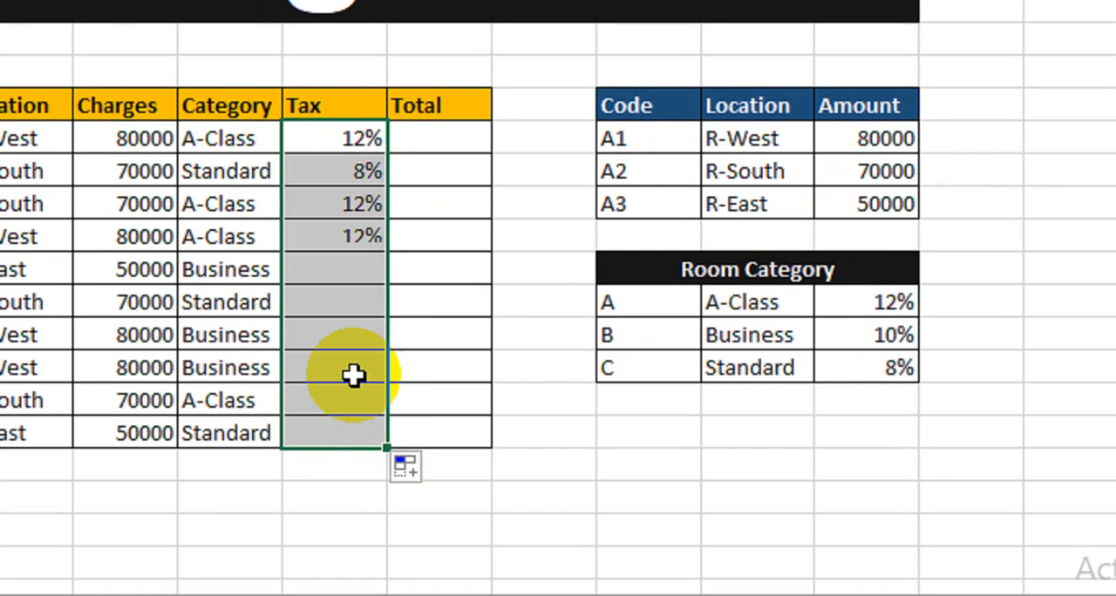
# Compare the second record's category and tax with the Standard row of the Room Category table and review the Tax column
pyautogui.click(342, 172)
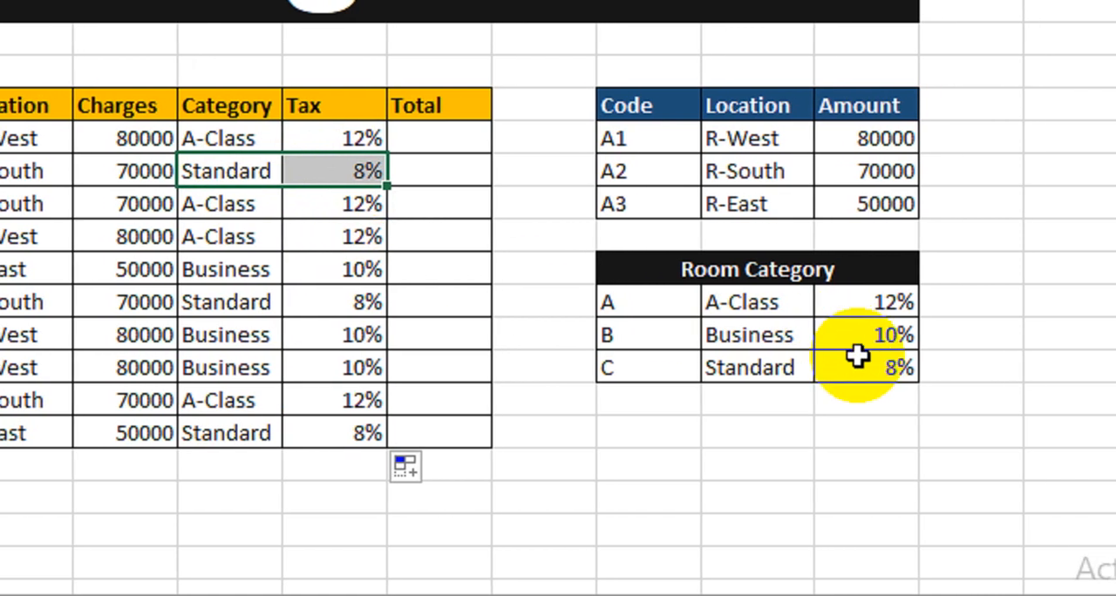
pyautogui.moveTo(876, 366); pyautogui.dragTo(811, 383)
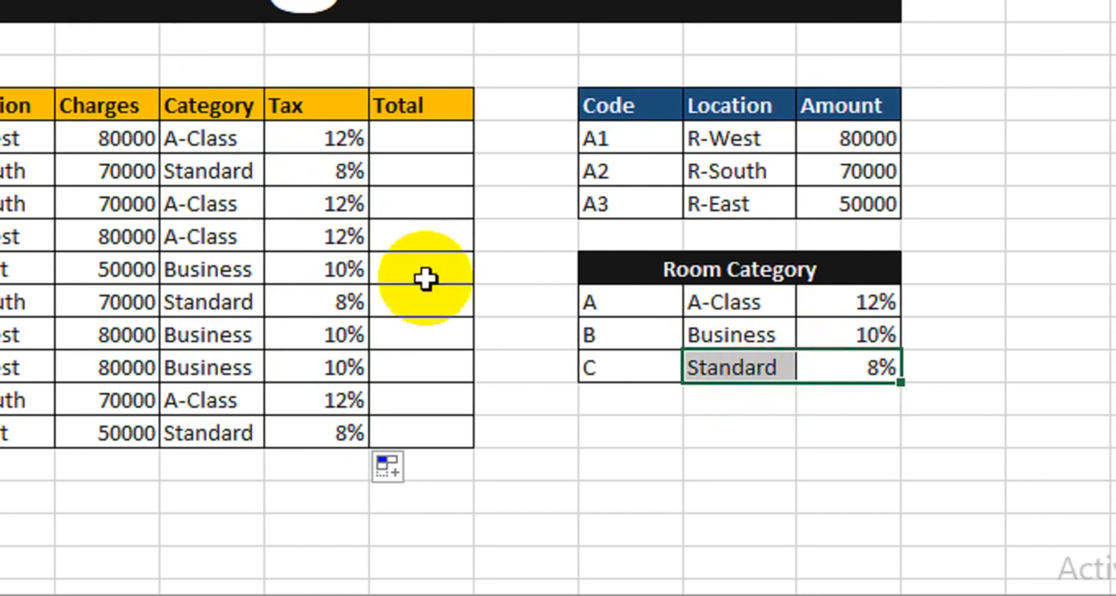
pyautogui.moveTo(319, 152); pyautogui.dragTo(305, 427)
# Enter the formula =G10+(G10*I10) in the first Total cell to add the tax to the charges
pyautogui.click(410, 157)
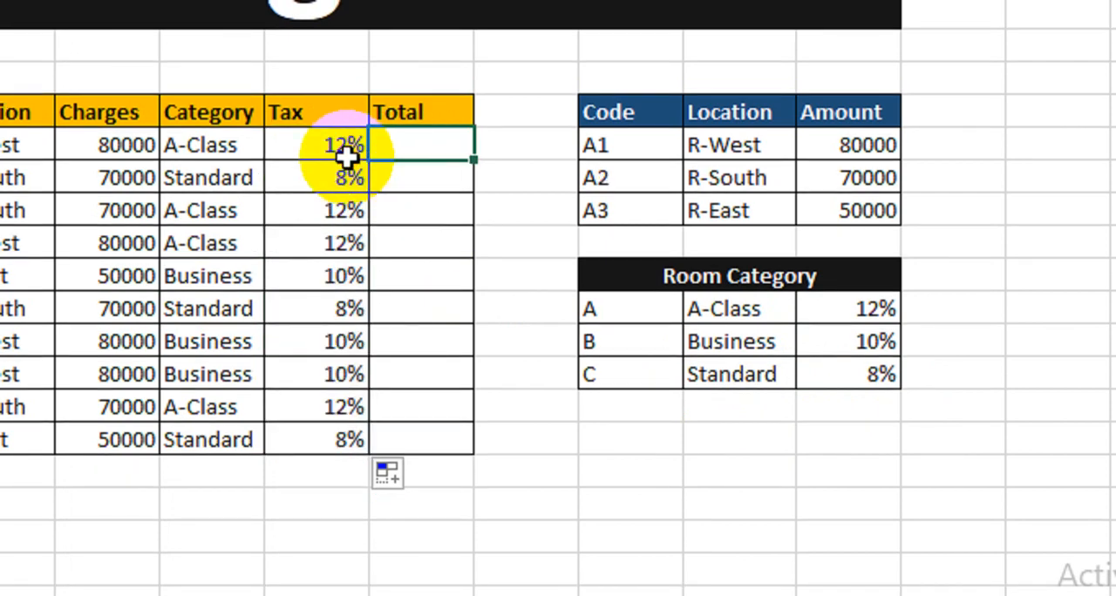
pyautogui.write('=')
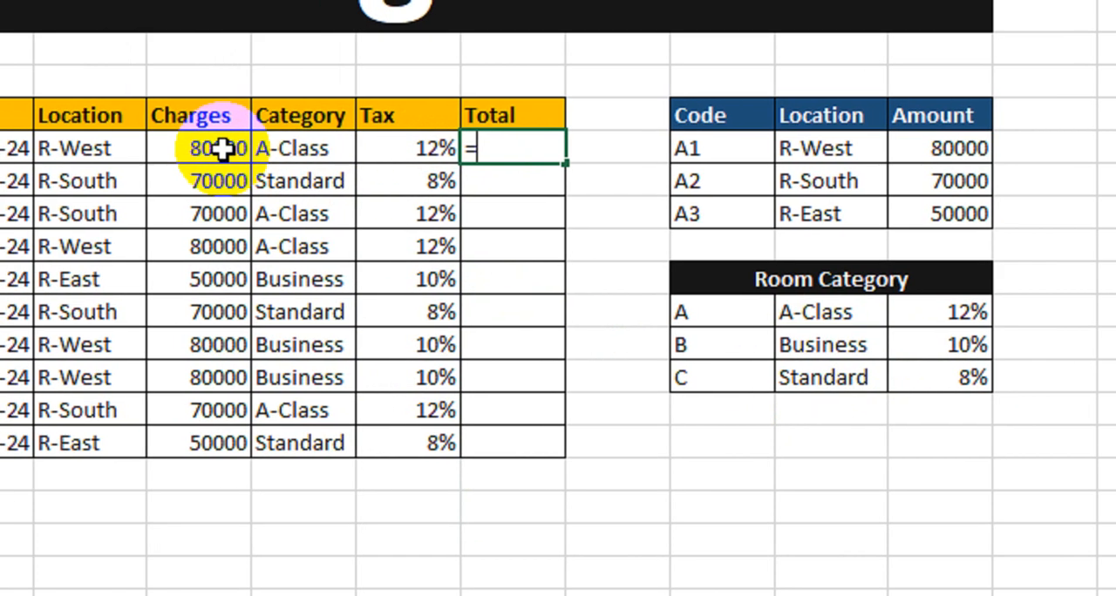
pyautogui.click(129, 145)
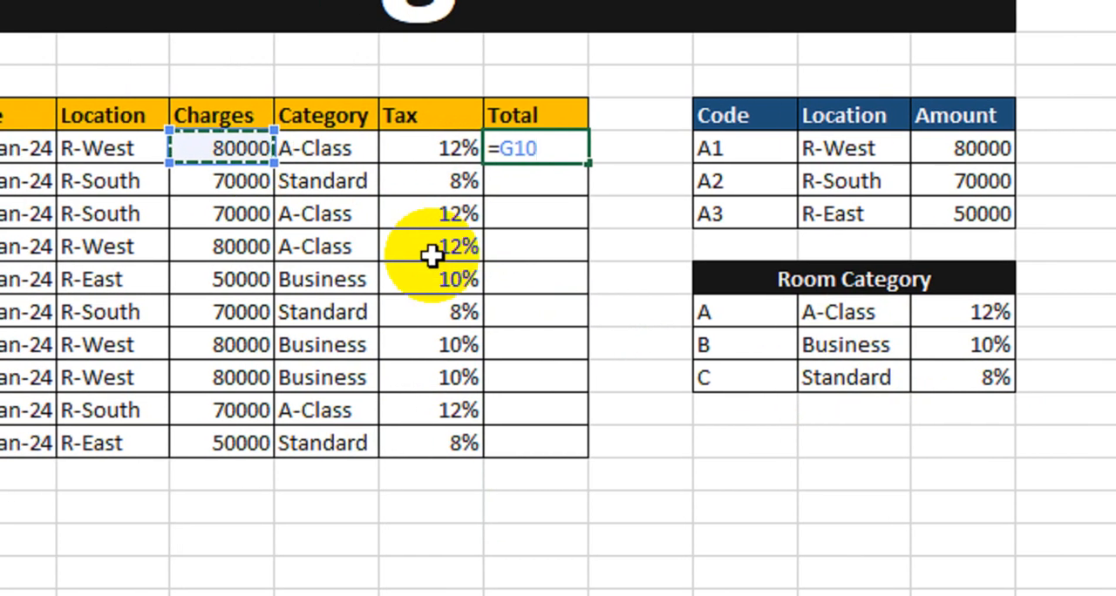
pyautogui.write('+')
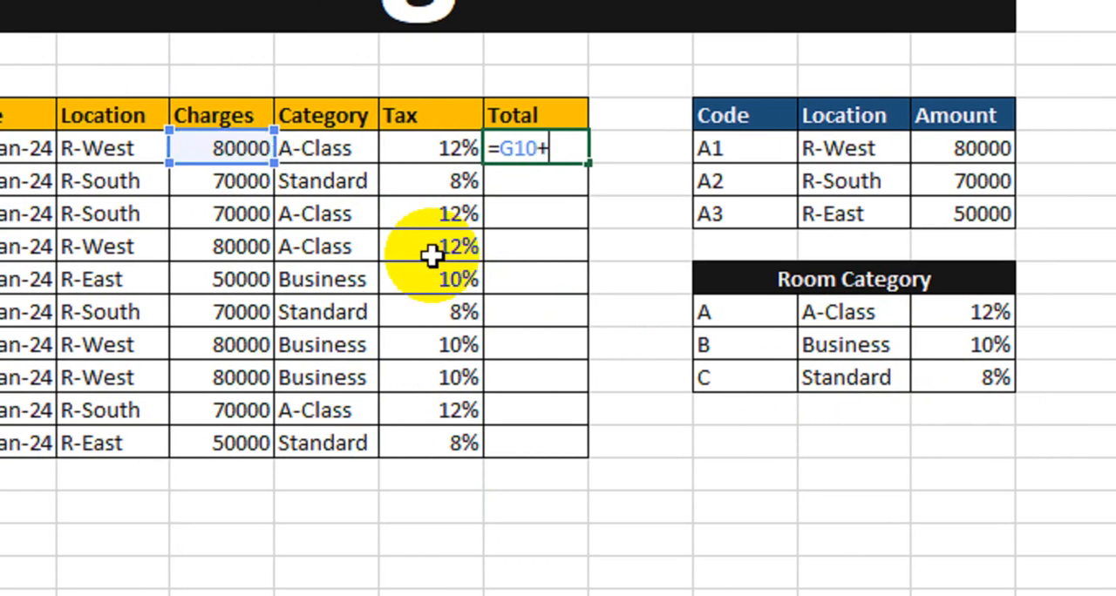
pyautogui.write('(')
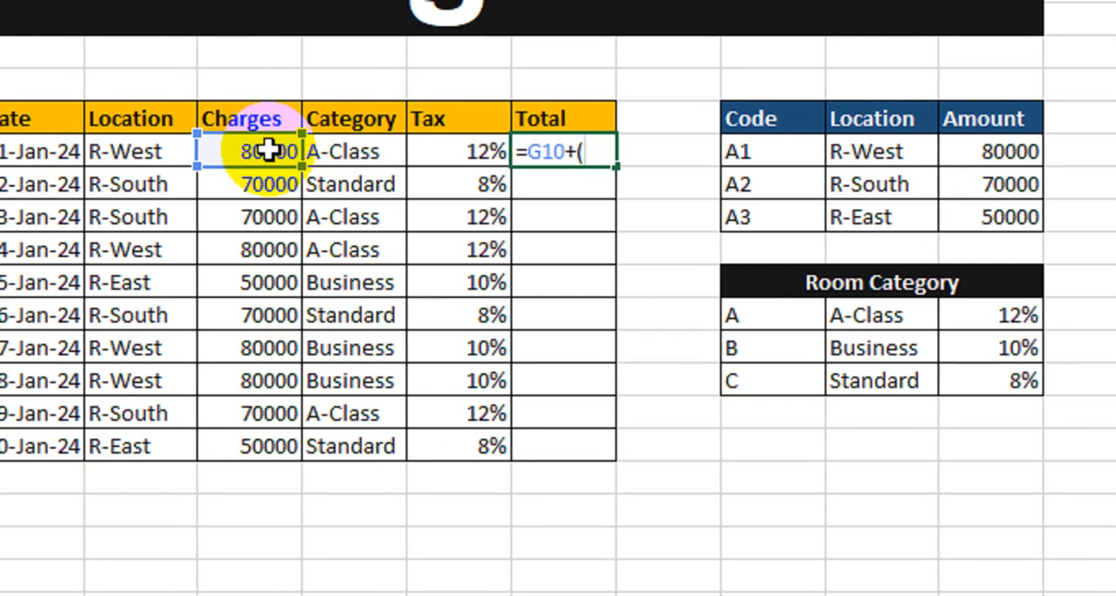
pyautogui.click(237, 147)
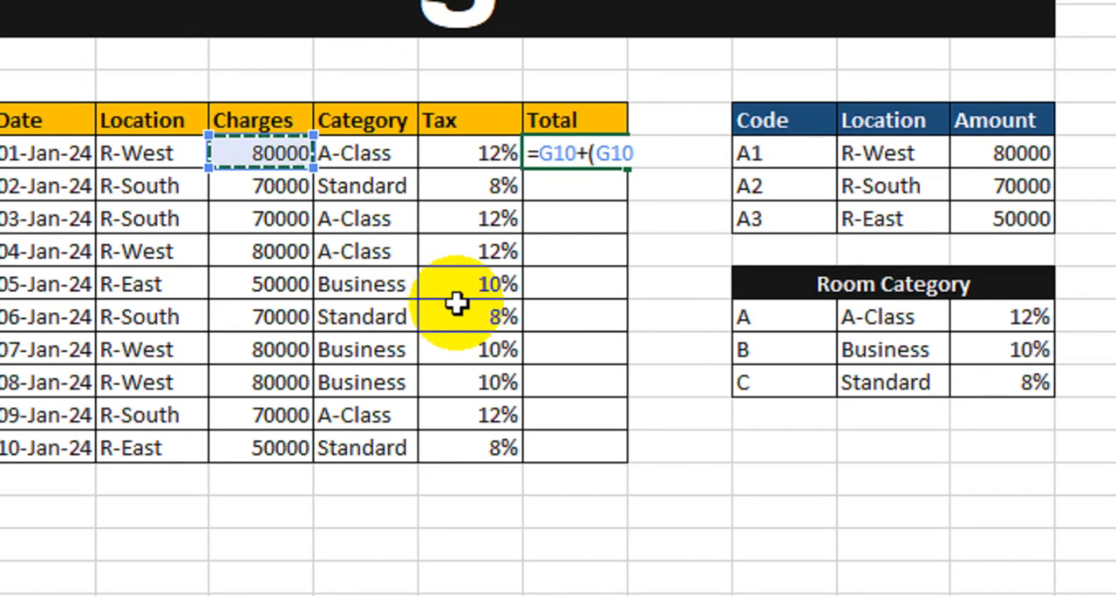
pyautogui.write('*')
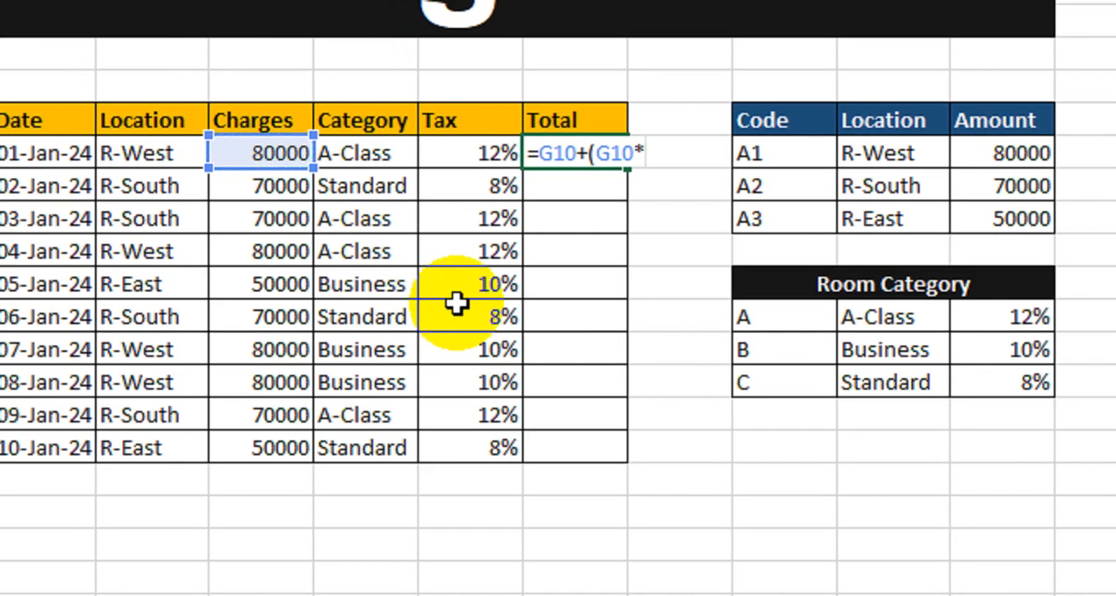
pyautogui.click(475, 157)
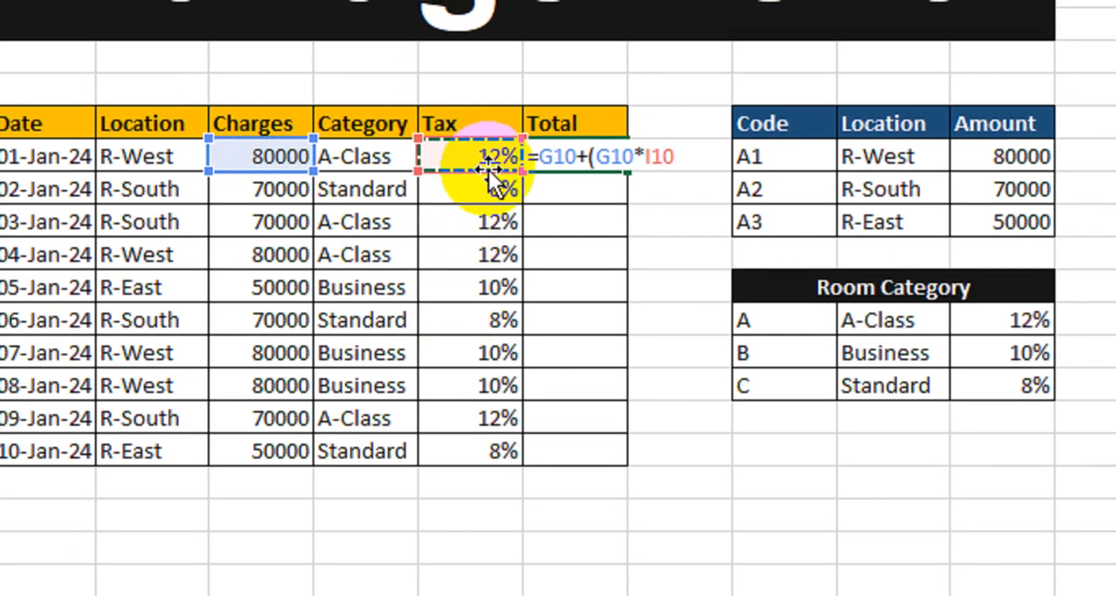
pyautogui.write(')')
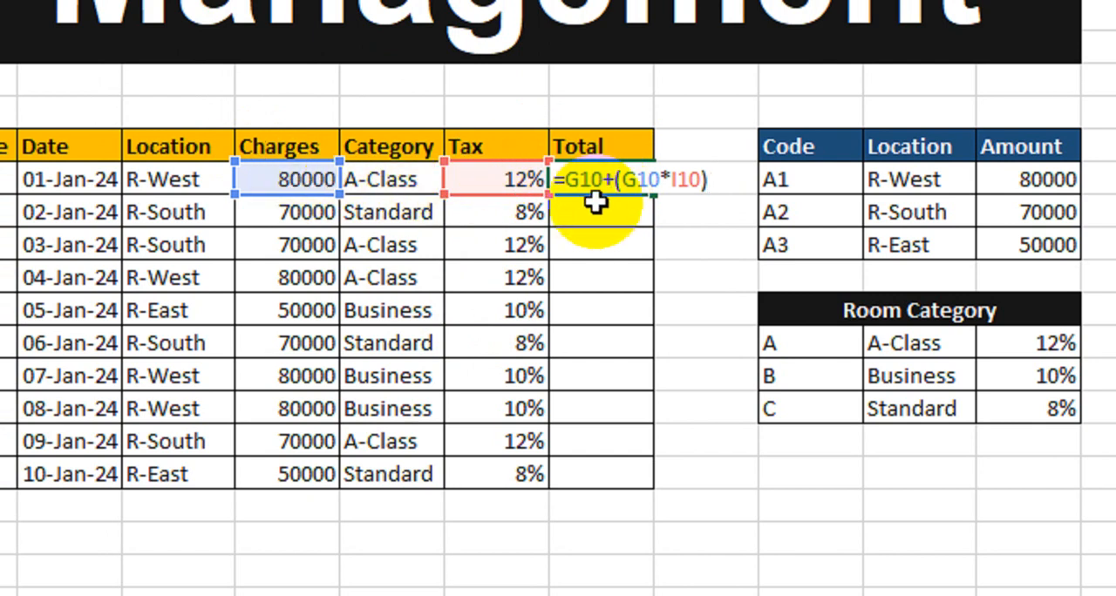
pyautogui.press('Return')
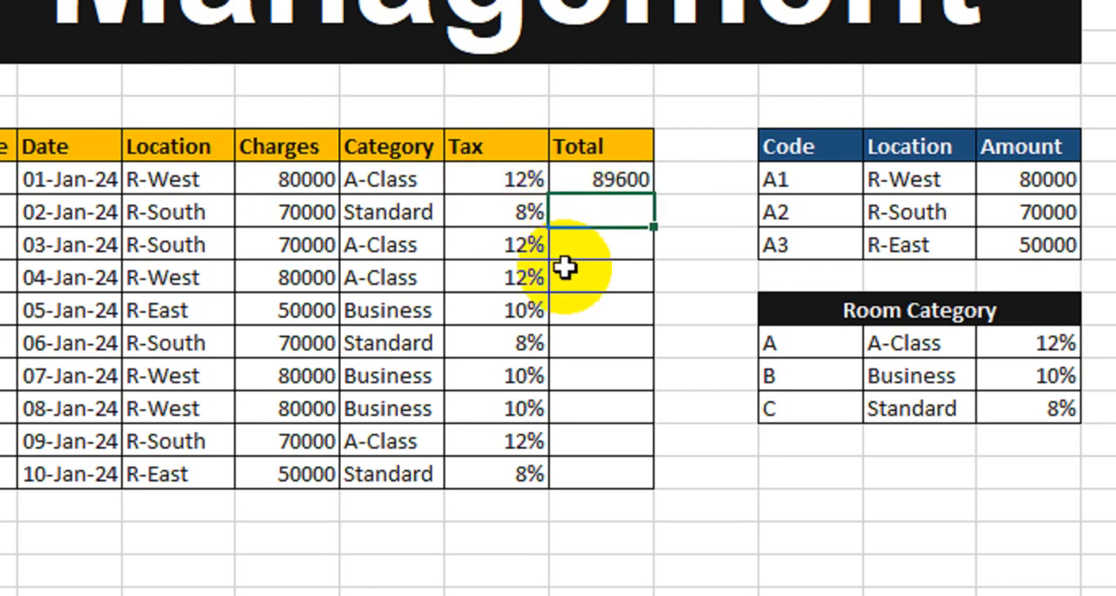
# Fill the Total formula down to the tenth record and deselect the column
pyautogui.click(618, 181)
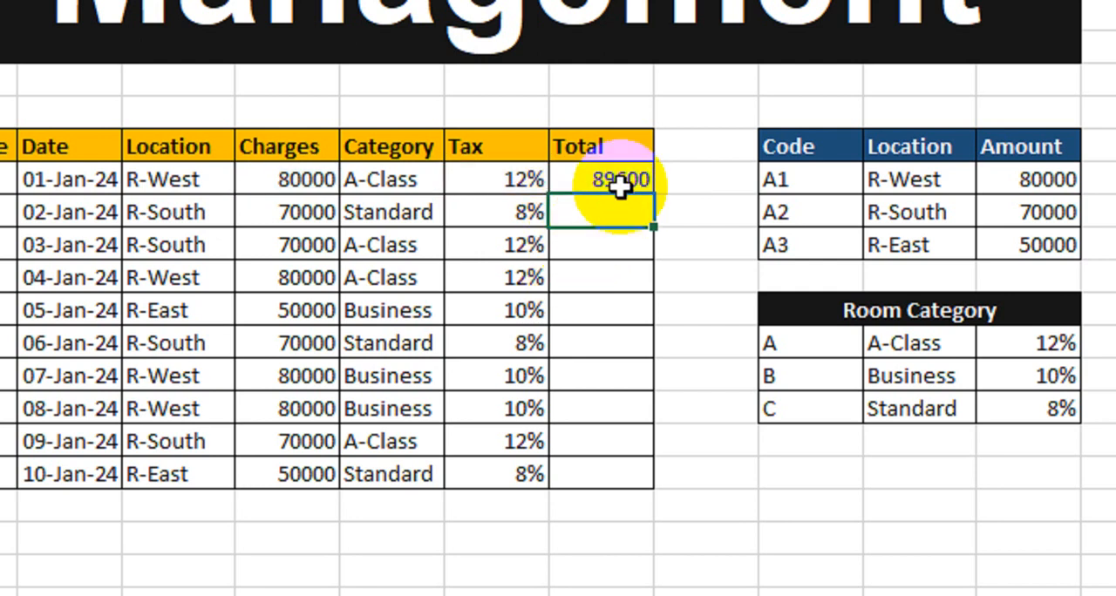
pyautogui.moveTo(653, 197); pyautogui.dragTo(631, 418)
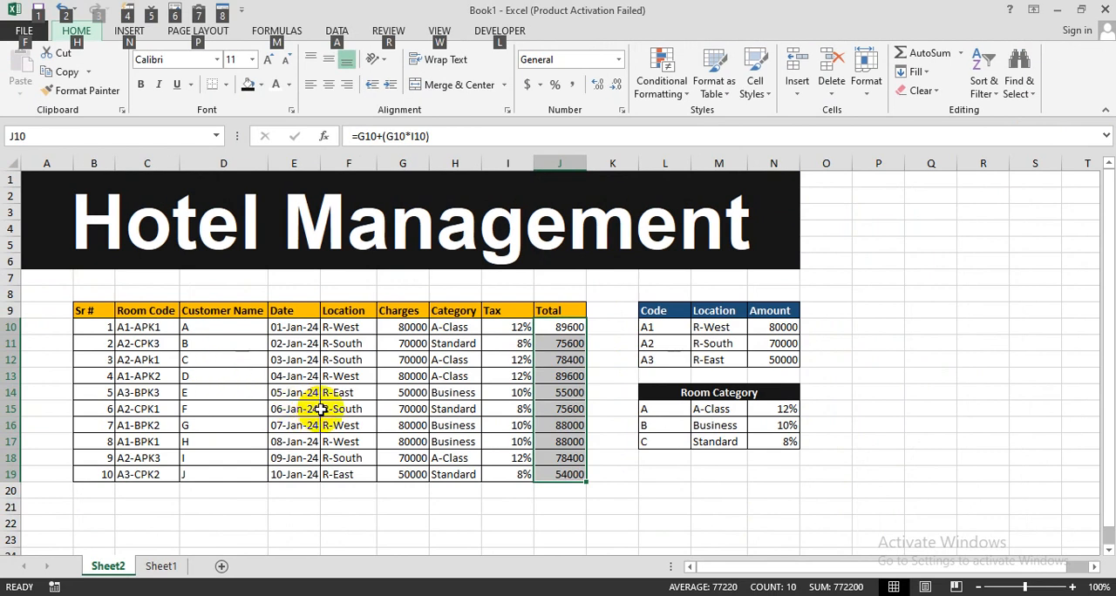
pyautogui.click(611, 407)
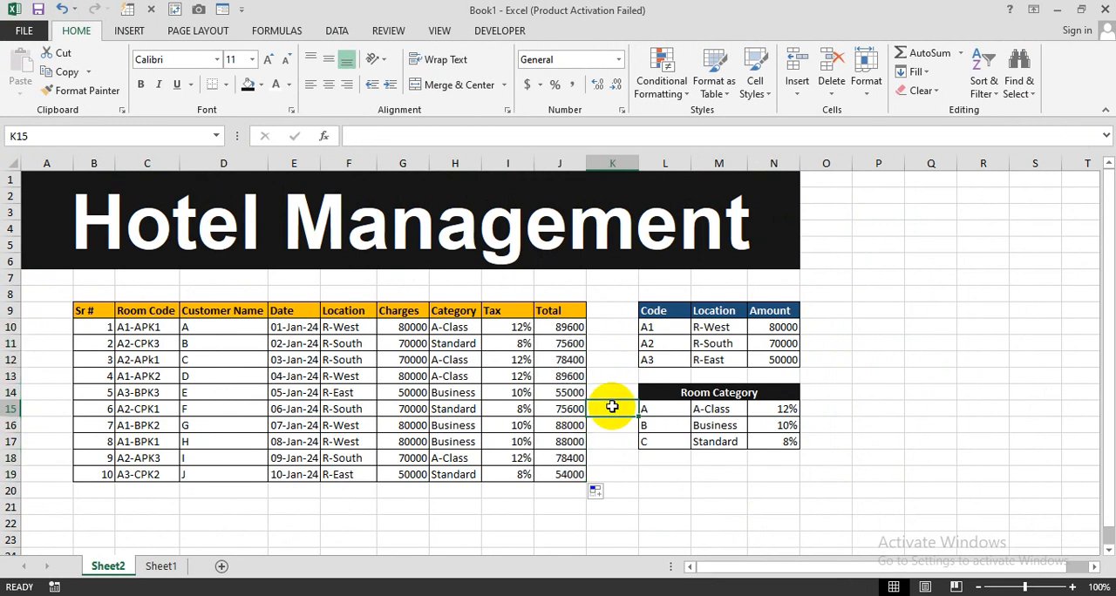